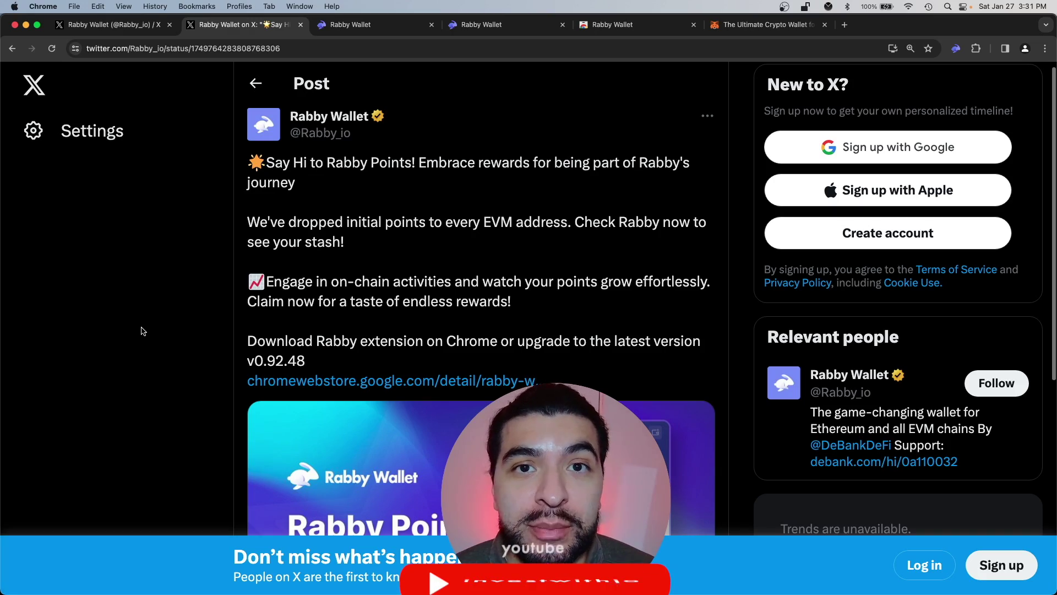
Step: Cycle through the rabby.io homepage, supported-chains list, Rabby X post and Web Store listing
key(ctrl+Tab)
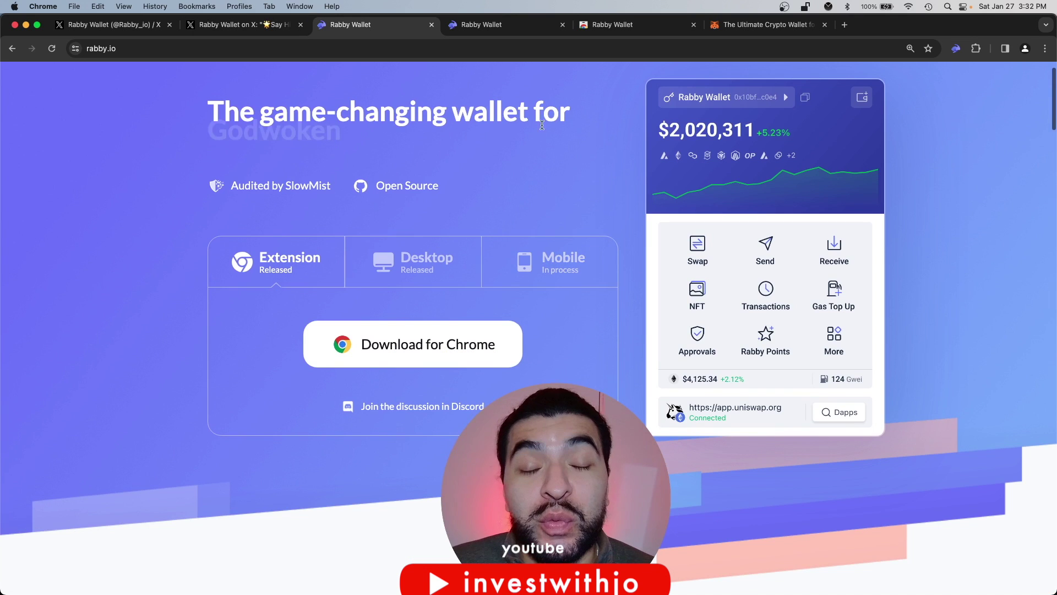
key(ctrl+Tab)
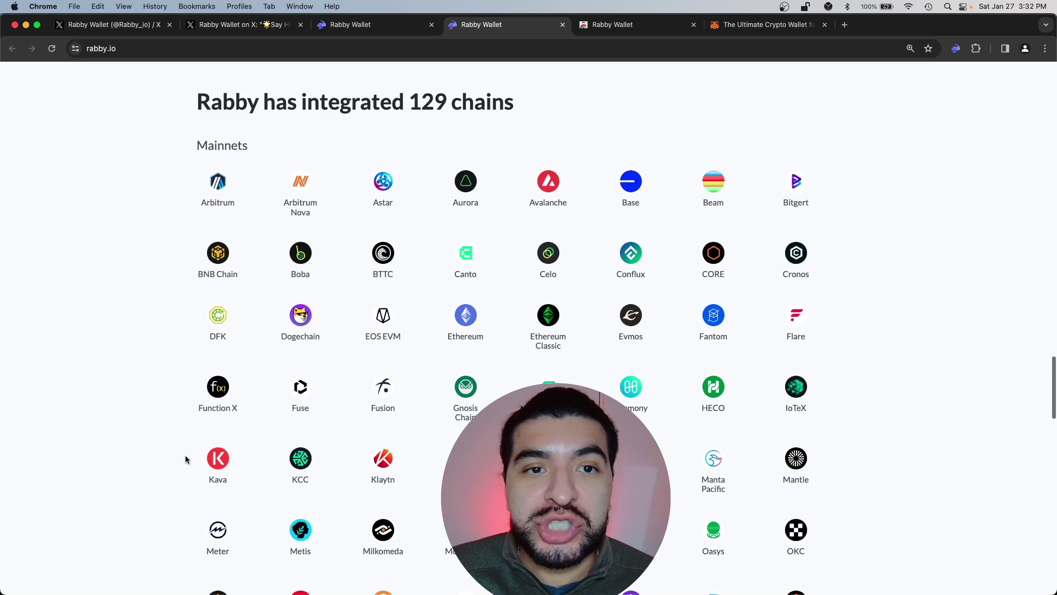
key(ctrl+shift+Tab)
key(ctrl+shift+Tab)
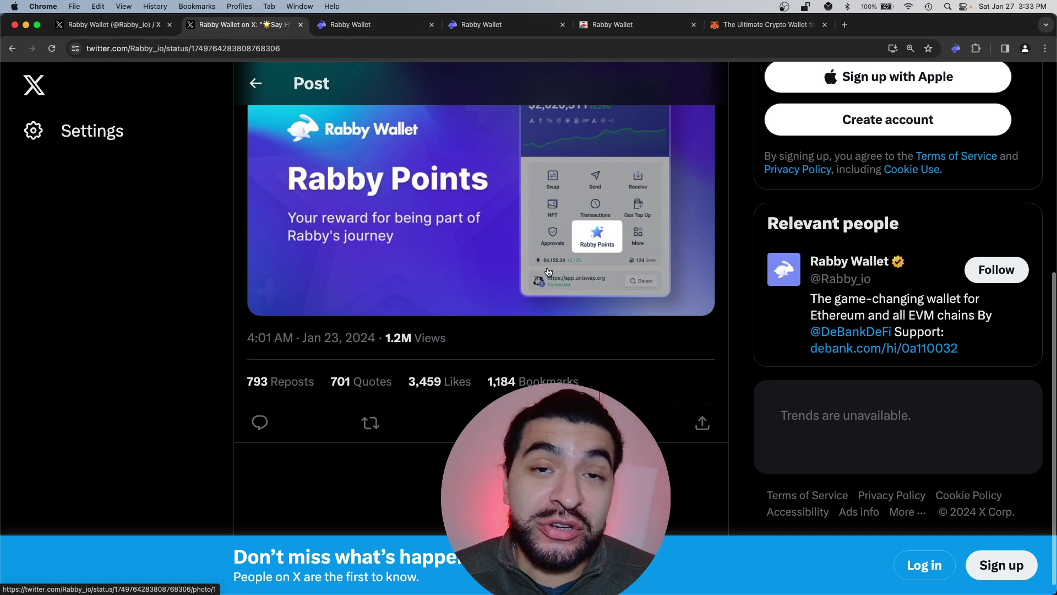
key(ctrl+Tab)
key(ctrl+Tab)
key(ctrl+Tab)
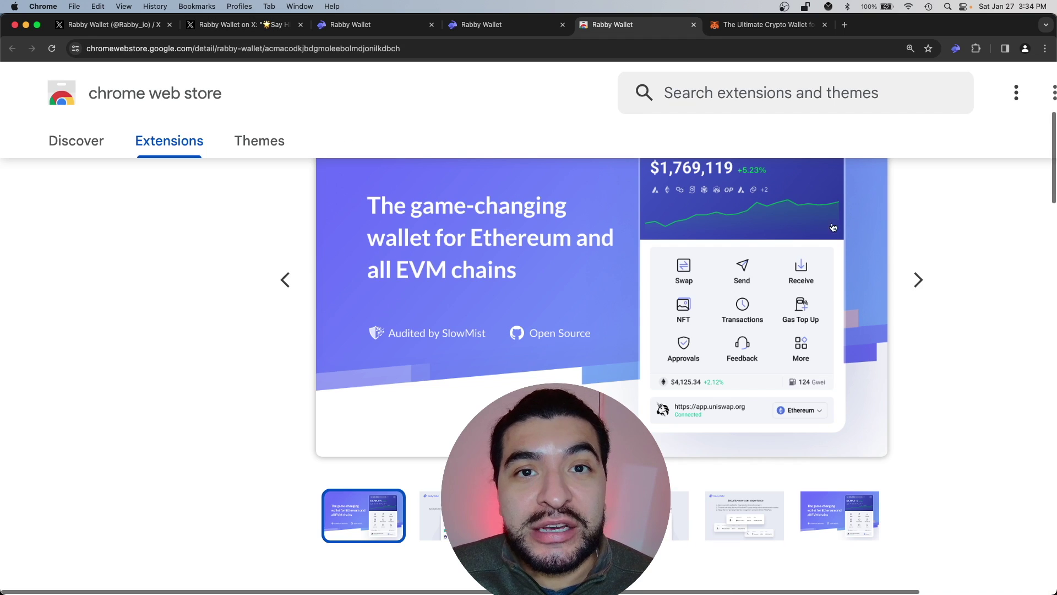
key(ctrl+shift+Tab)
key(ctrl+shift+Tab)
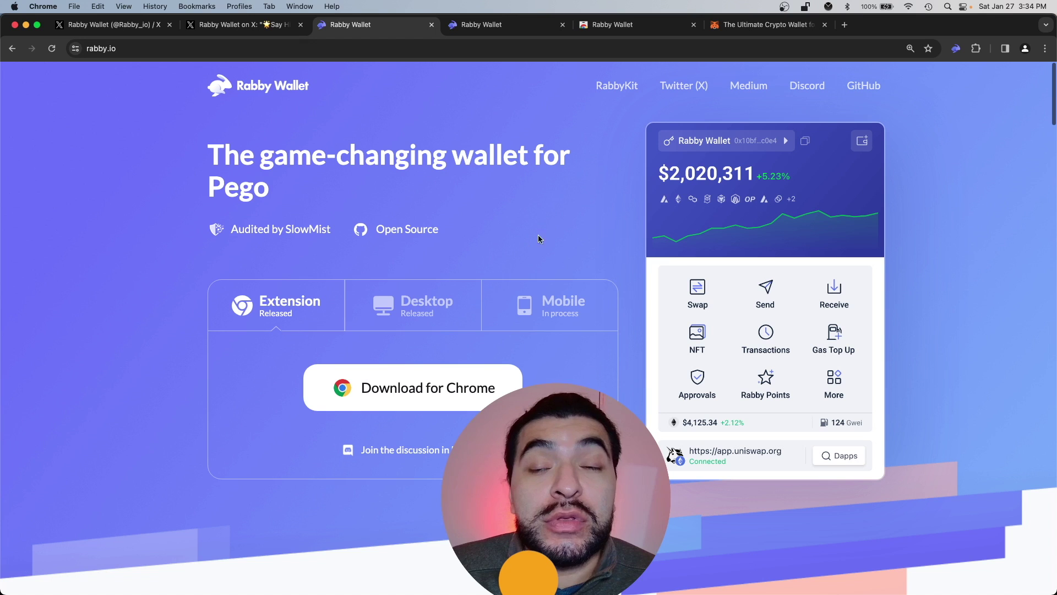
Step: Select the MetaMask comparison heading, view metamask.io, then return to the top of rabby.io
scroll(546, 258, down, 10)
drag(335, 74, 513, 91)
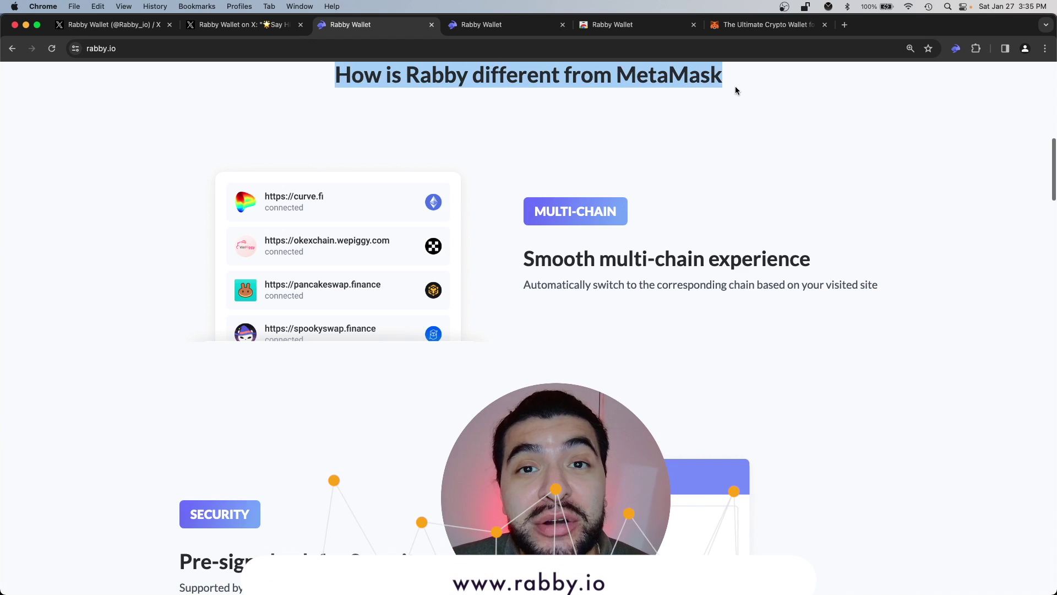
key(ctrl+Tab)
key(ctrl+Tab)
key(ctrl+Tab)
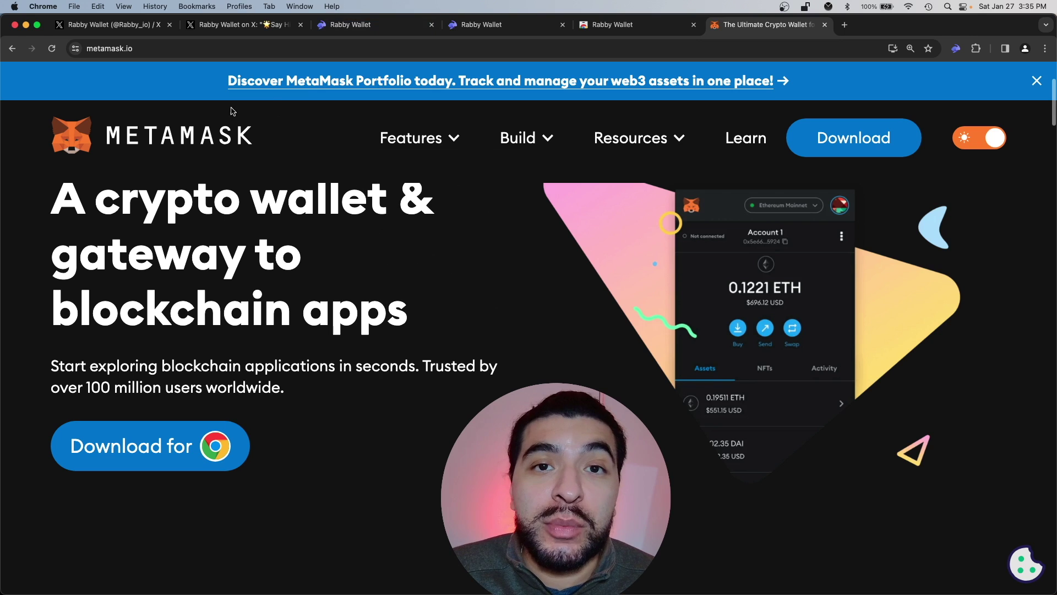
key(ctrl+shift+Tab)
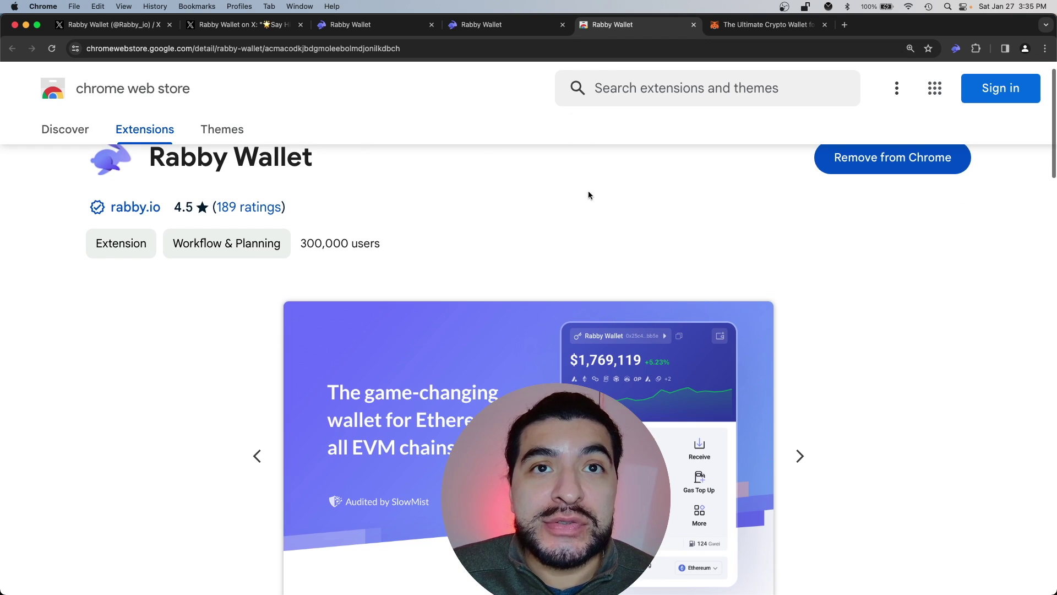
key(ctrl+shift+Tab)
key(ctrl+shift+Tab)
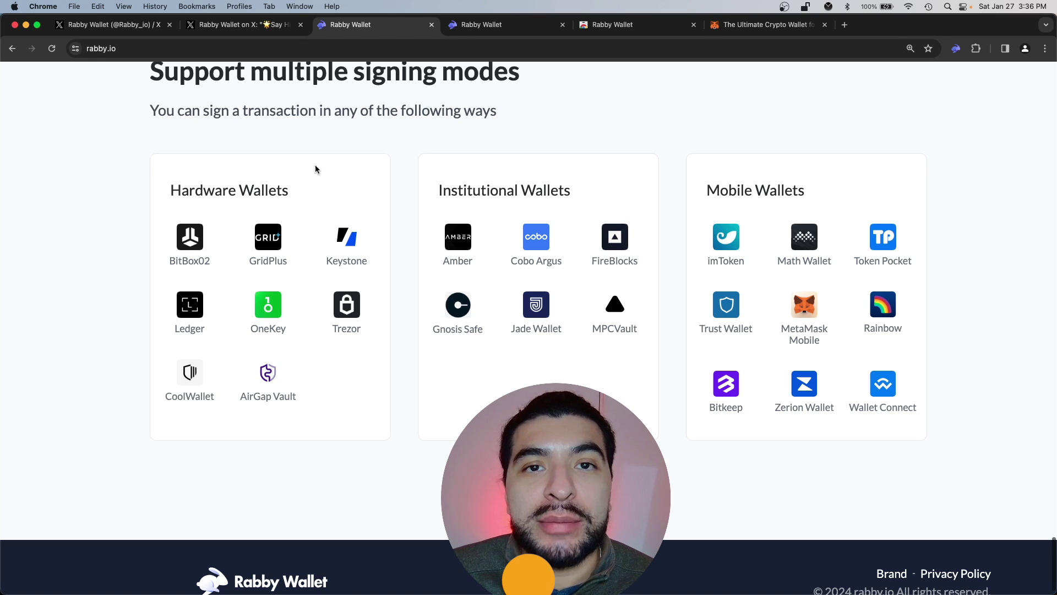
key(Home)
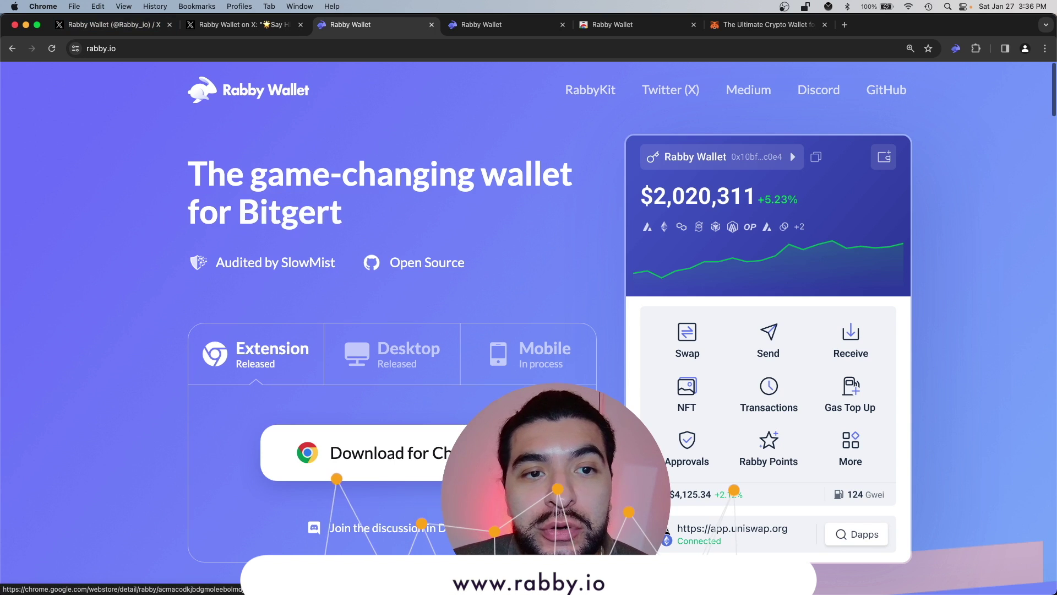
Step: In the Rabby extension, go past the intro screens and choose Create New Seed Phrase
click(956, 49)
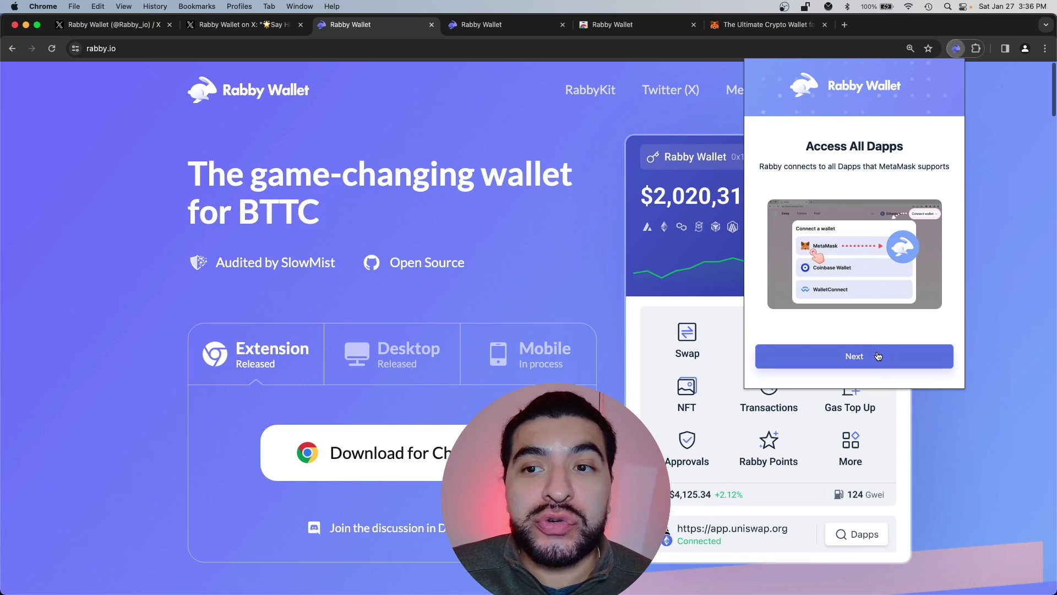
click(878, 357)
click(878, 357)
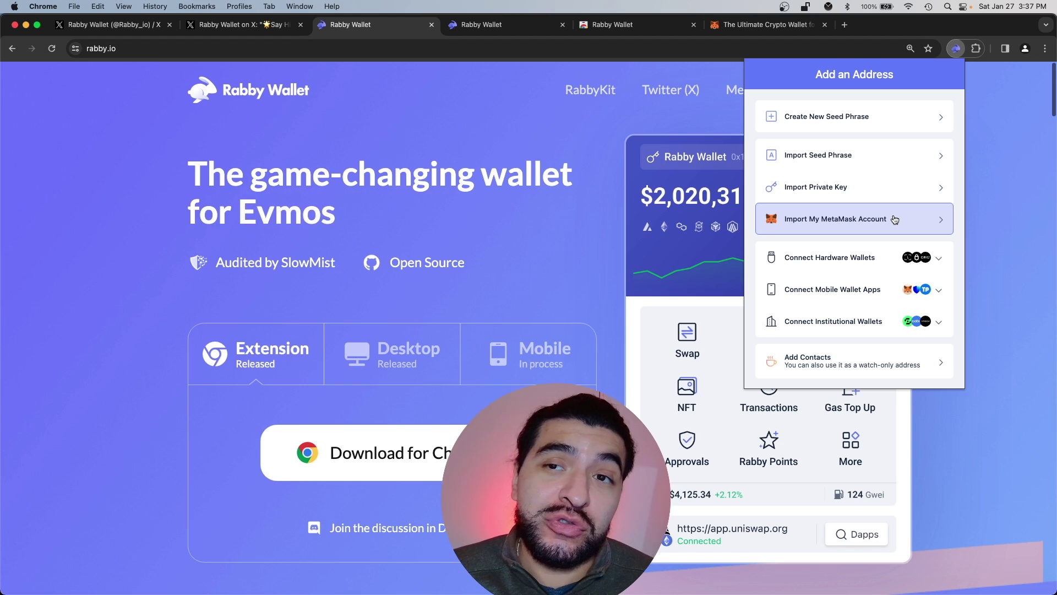
click(907, 117)
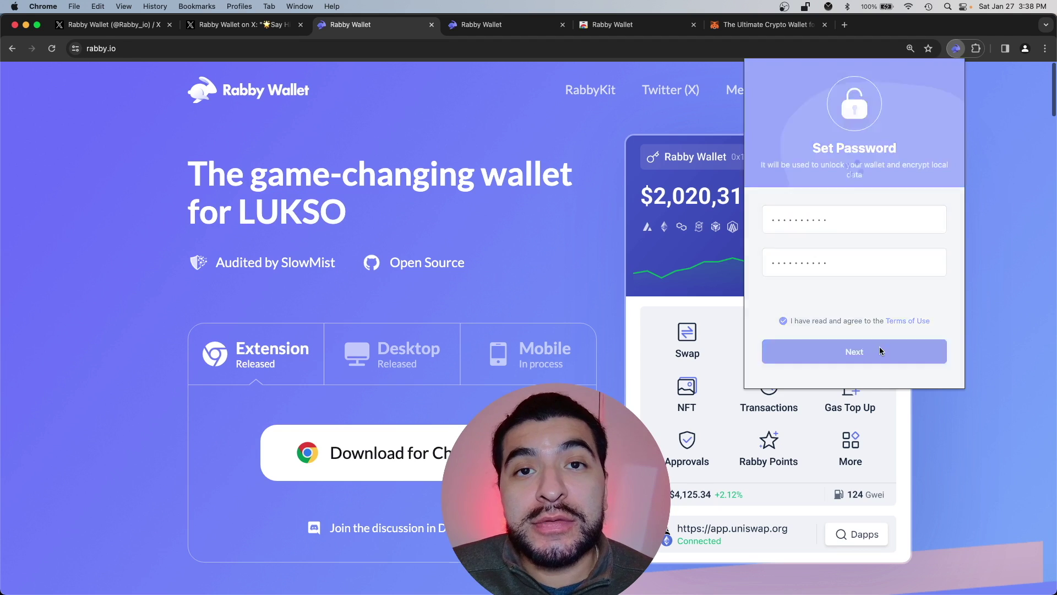
Step: Confirm the wallet password, import a seed phrase, and add address Seed Phrase 1 #1
click(854, 351)
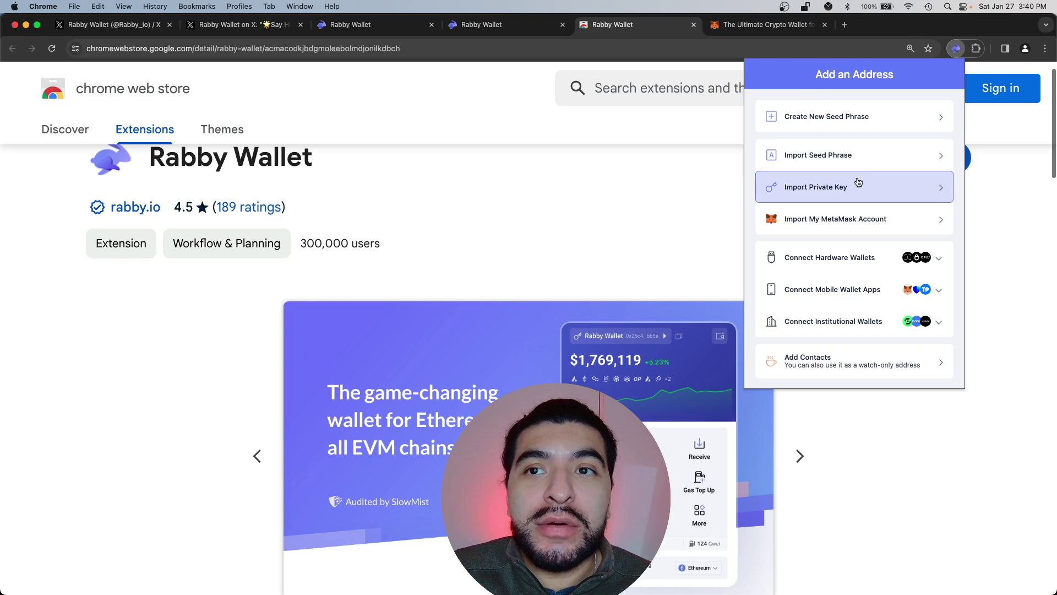
click(872, 167)
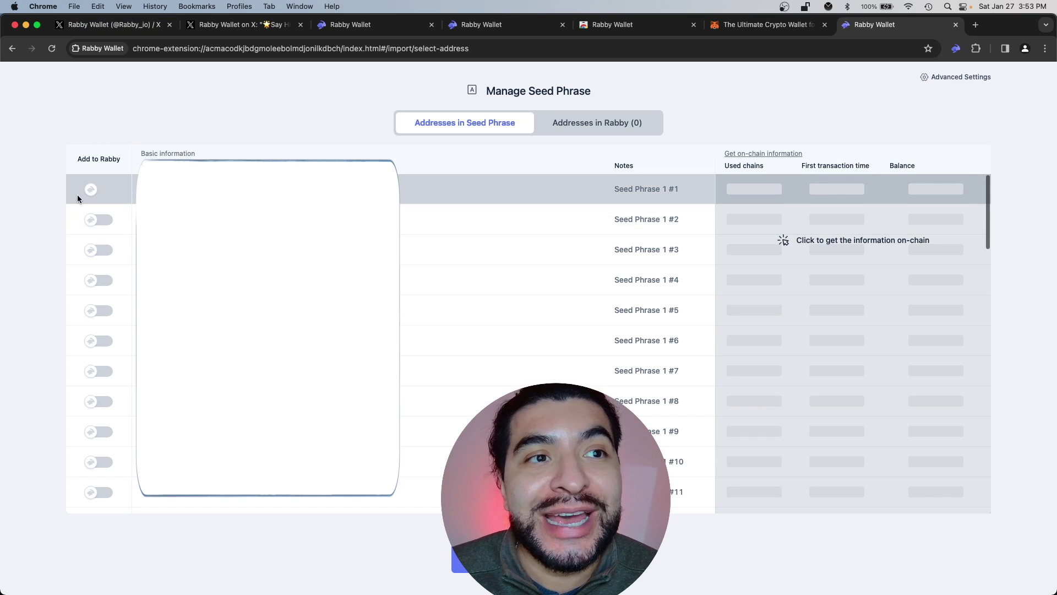
click(91, 190)
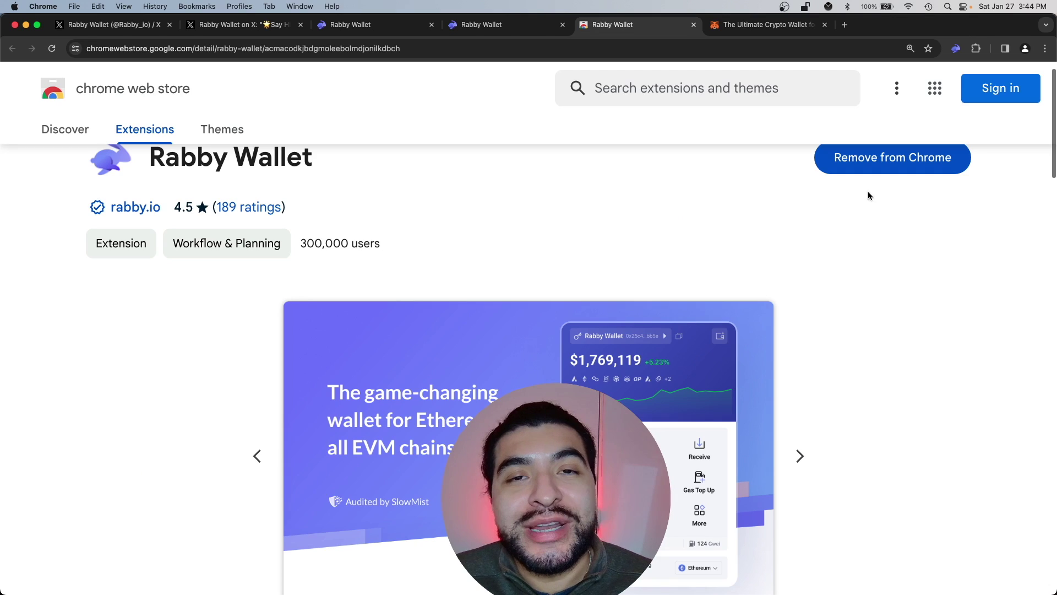
Step: Open Rabby Points from the extension and focus the optional referral code field
click(954, 49)
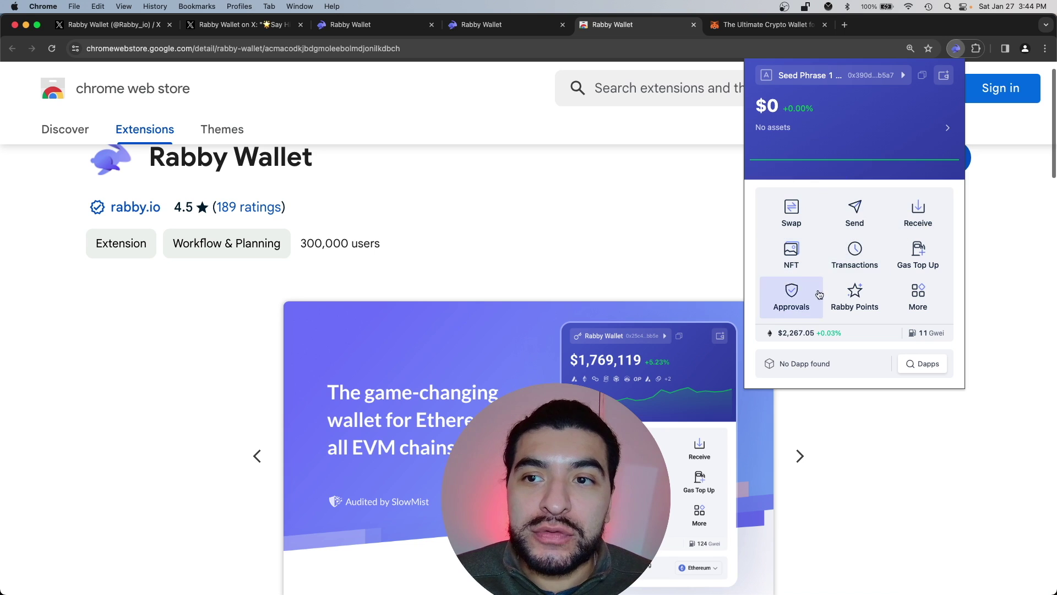
click(874, 299)
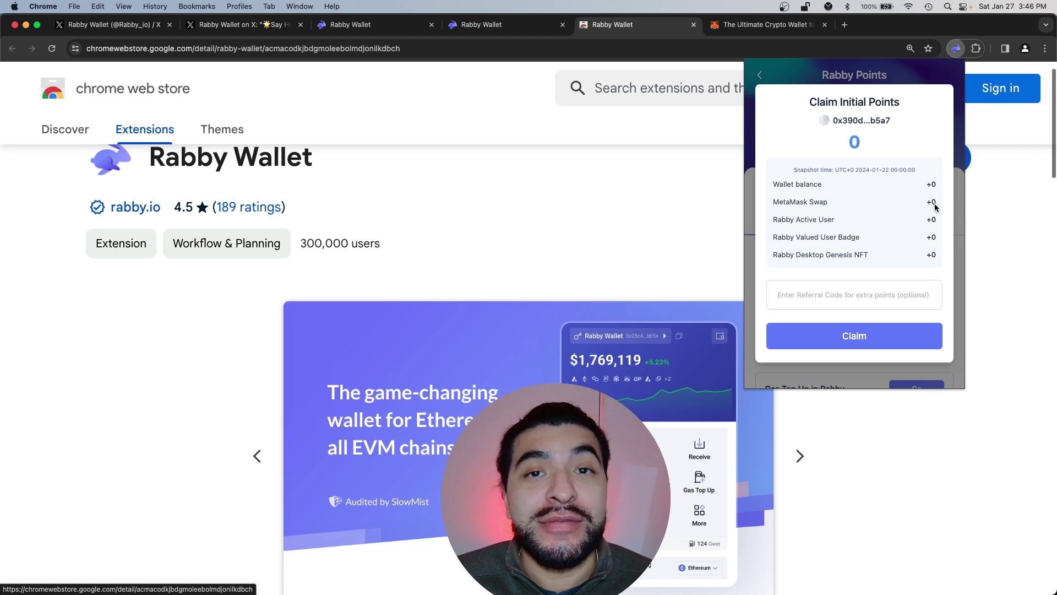
click(813, 308)
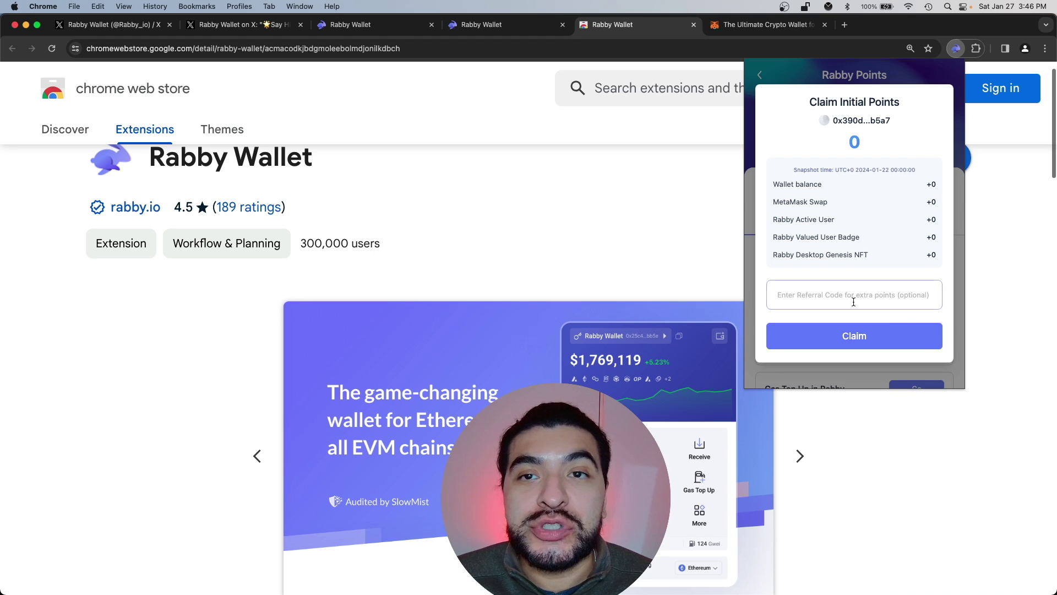
Step: Claim the initial Rabby Points by signing and confirming the message
click(851, 342)
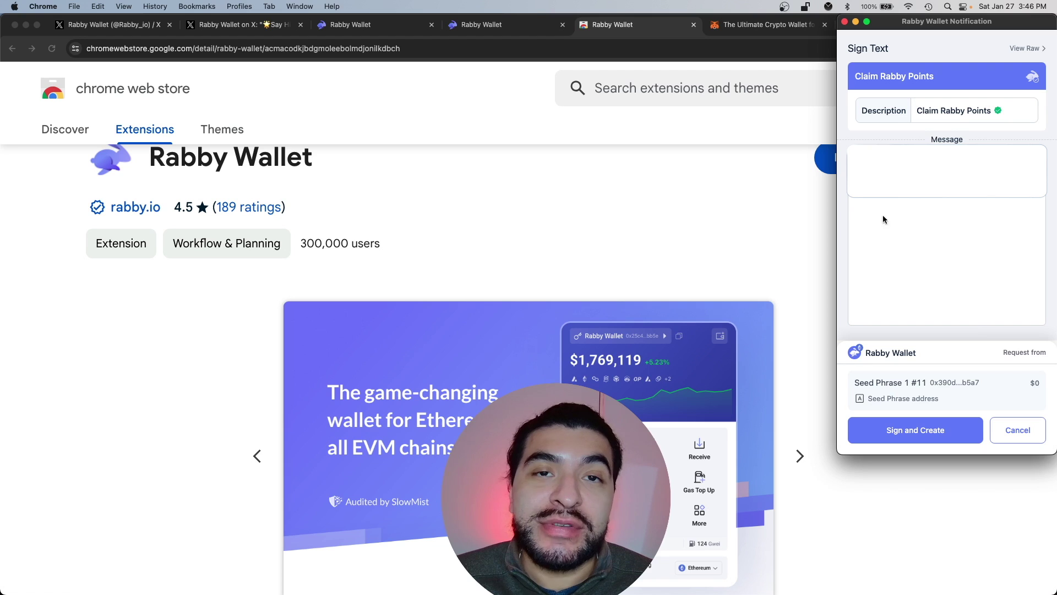
click(915, 435)
click(906, 436)
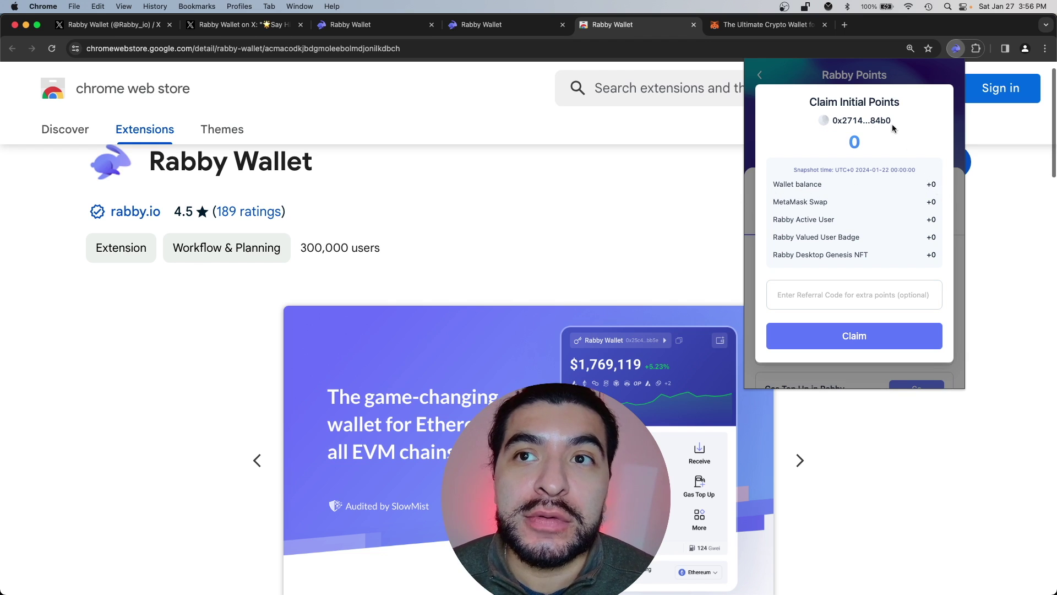
Step: Return to the dashboard and open Receive's chain list, scrolling through the chains
click(826, 78)
click(911, 223)
scroll(860, 230, down, 10)
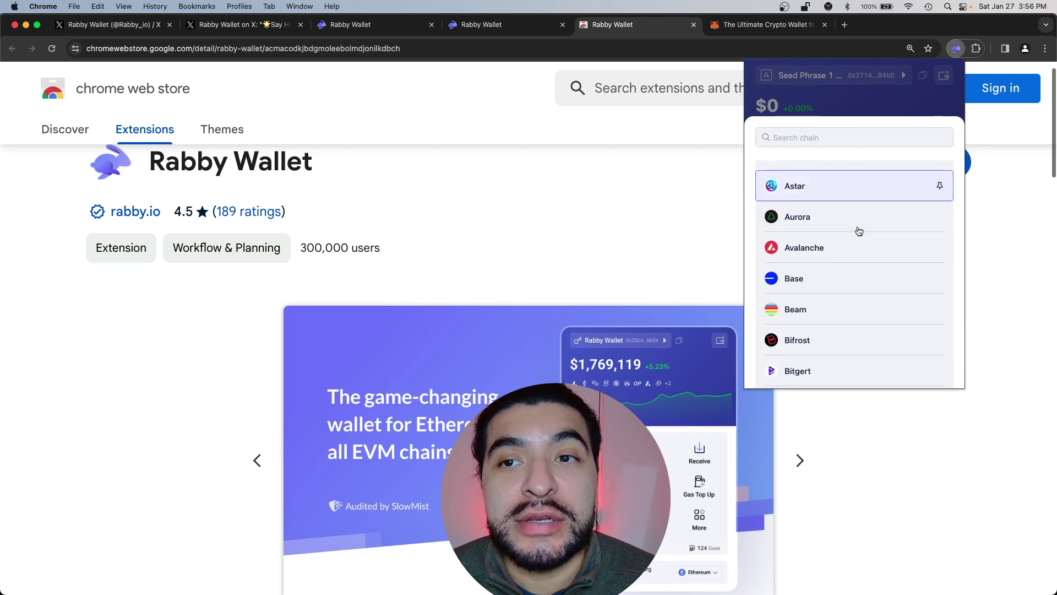
scroll(858, 230, down, 6)
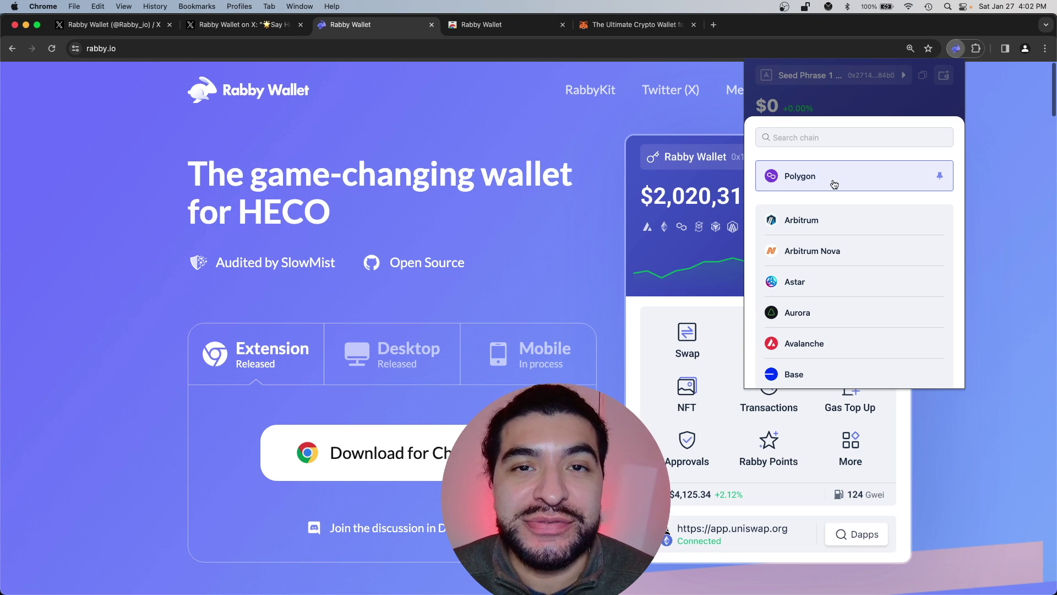
Step: Copy Rabby's Polygon receiving address and send it 1 MATIC from MetaMask
click(895, 182)
click(876, 319)
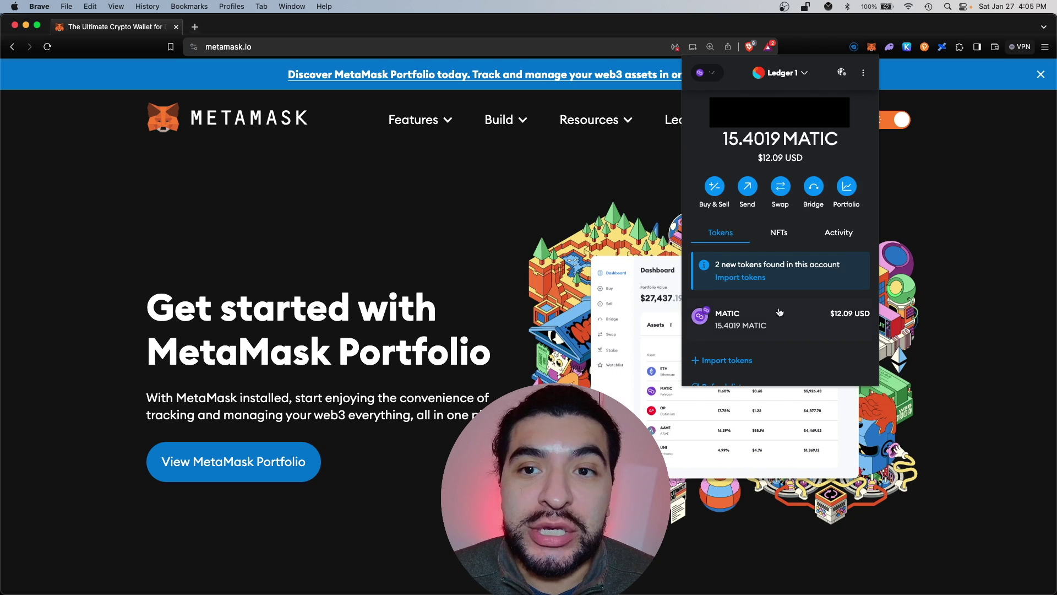
click(753, 188)
click(734, 135)
key(super+v)
text(1)
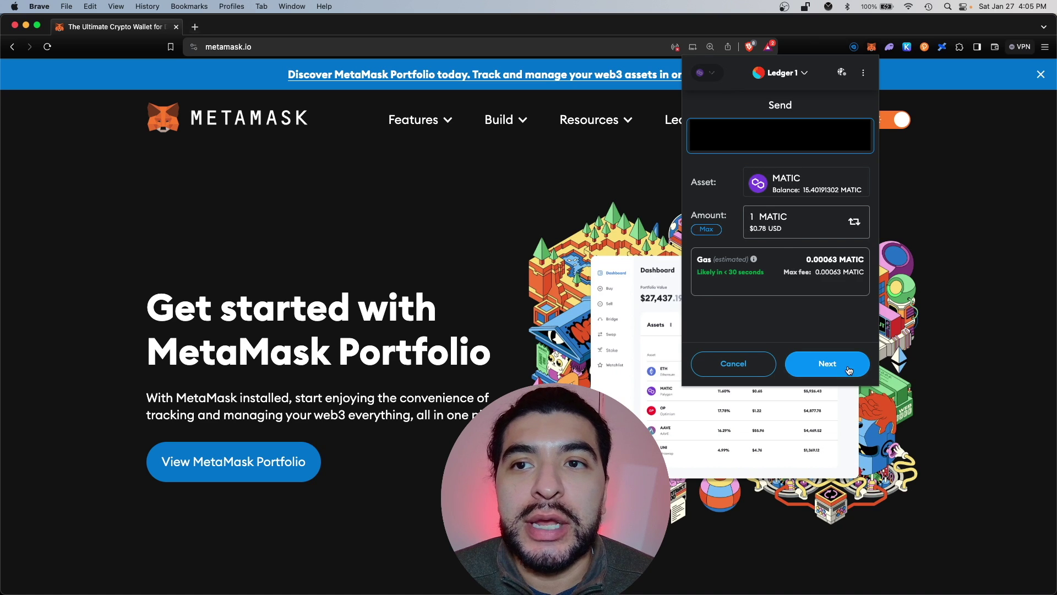
click(847, 368)
click(842, 365)
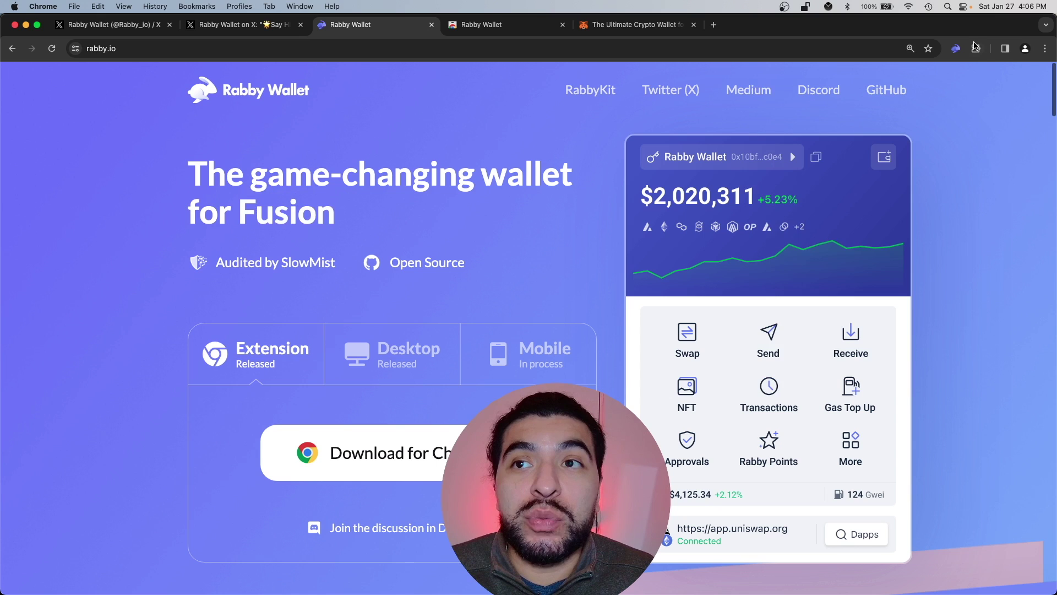
Step: Check the token list shows 1.0000 MATIC ($0.78), then go to Swap
click(956, 48)
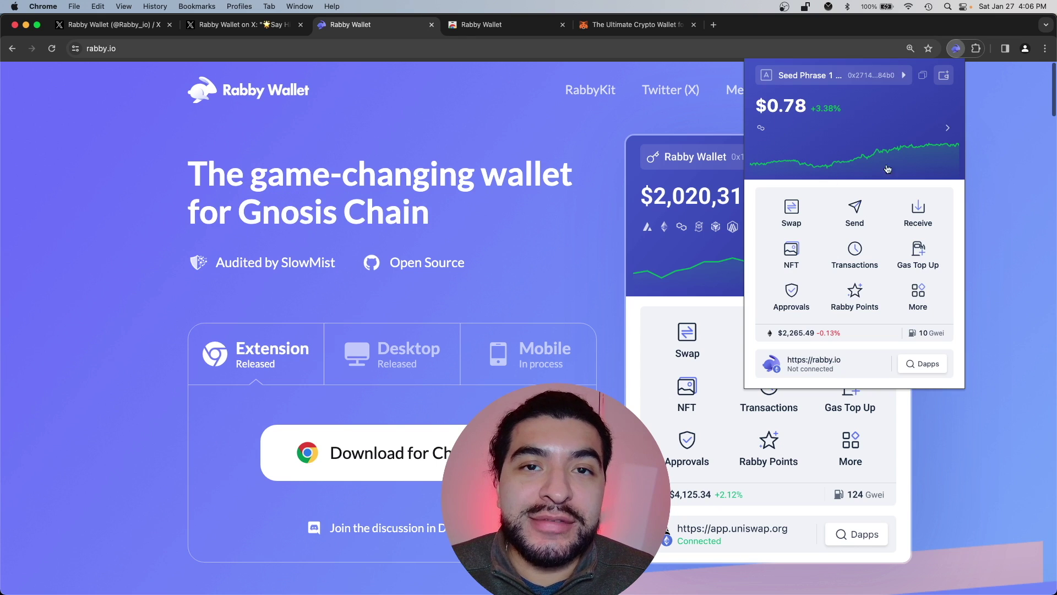
click(948, 133)
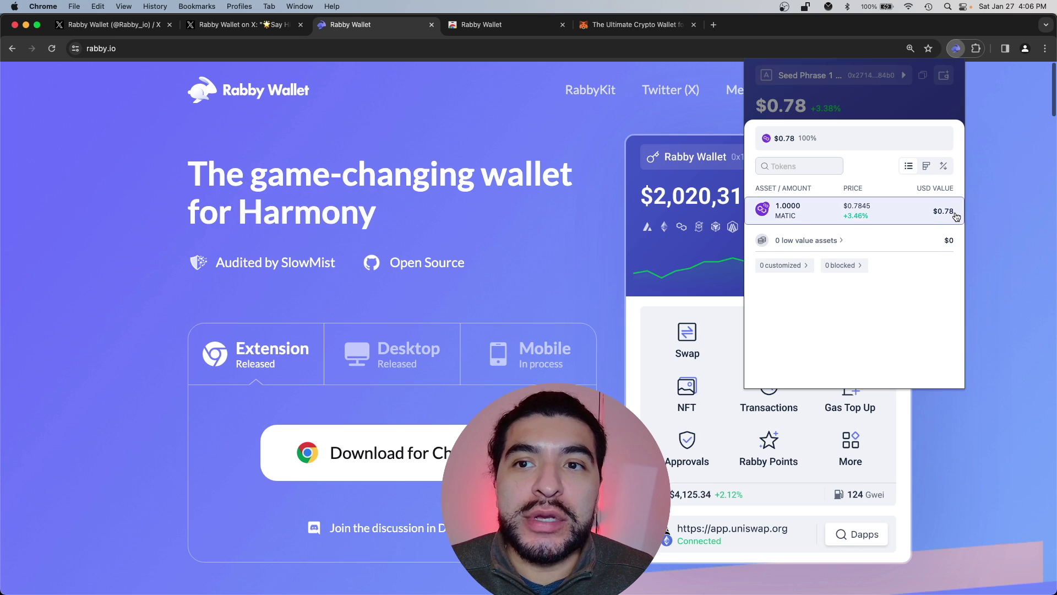
click(891, 182)
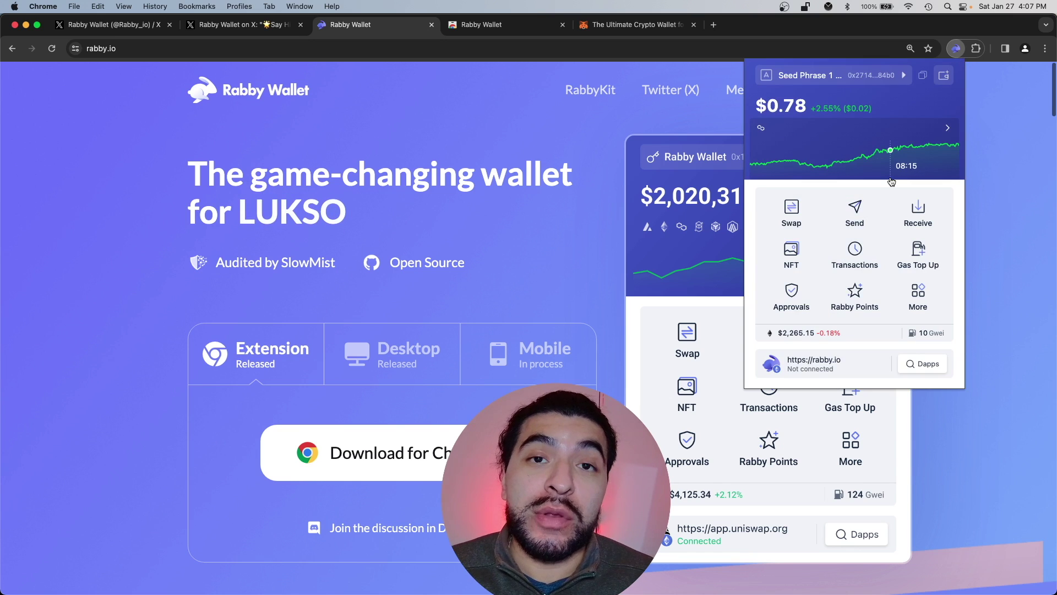
click(806, 208)
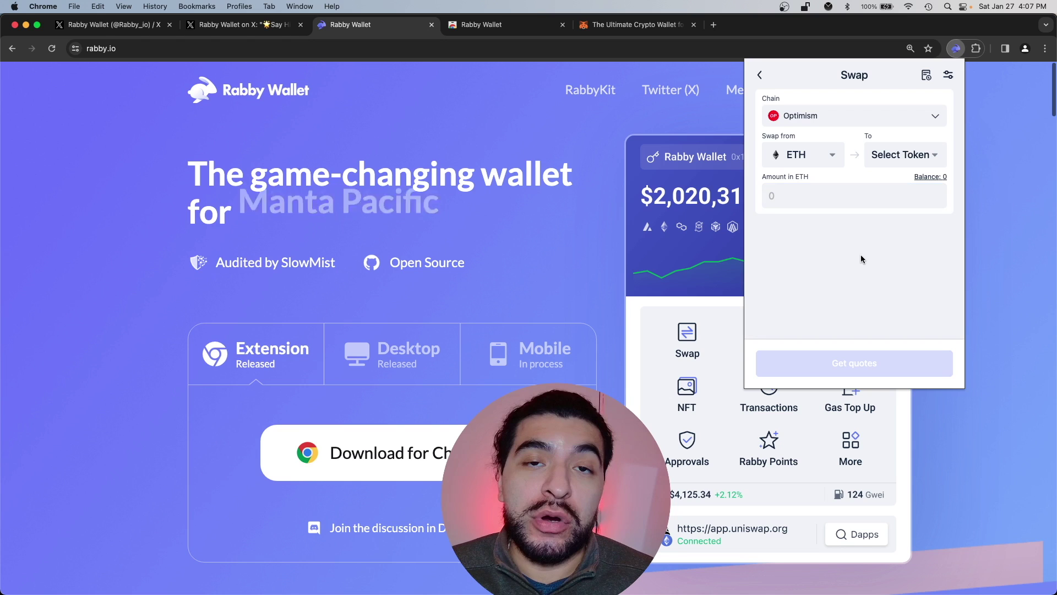
Step: Set the swap to Polygon, MATIC to USDC, amount .25, and get quotes
click(936, 116)
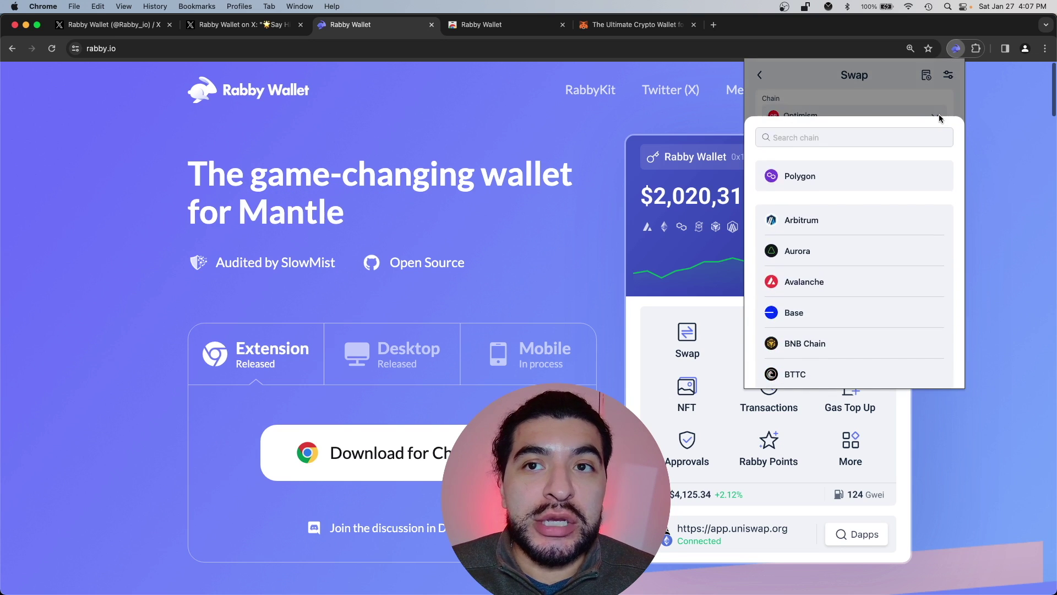
click(870, 172)
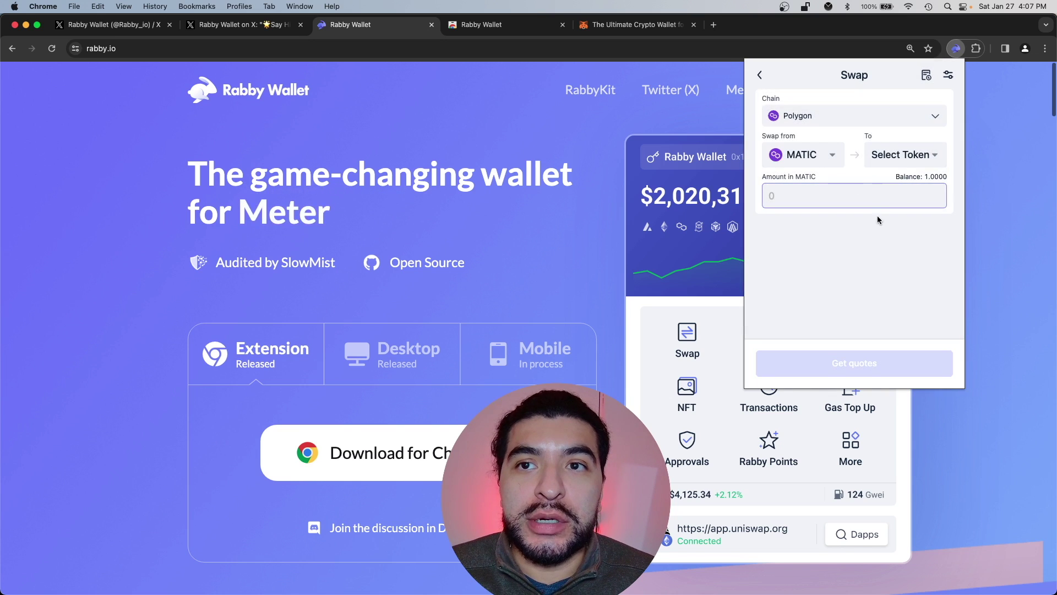
click(909, 155)
click(821, 312)
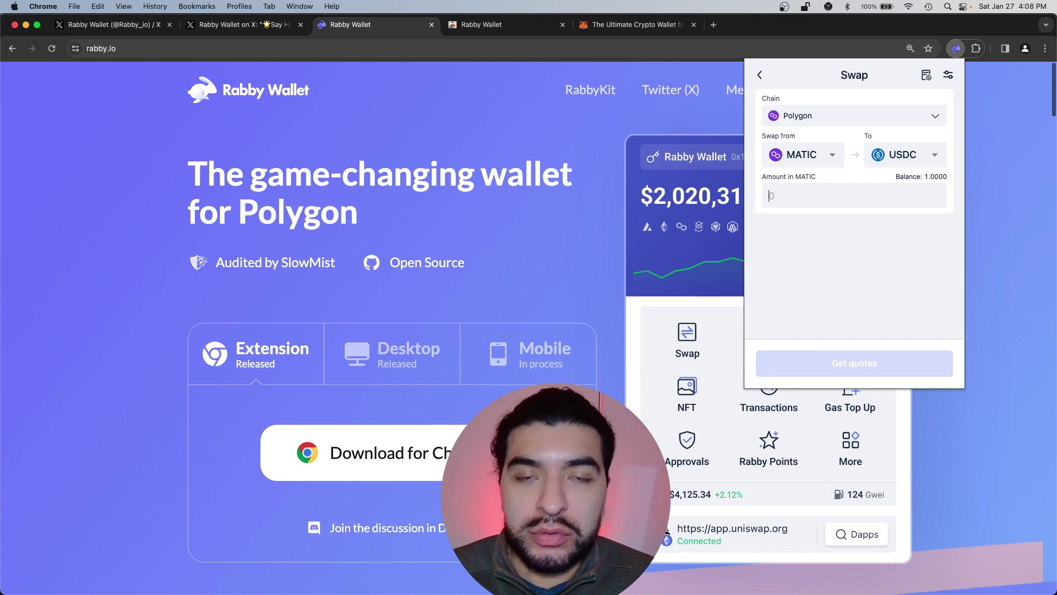
text(.25)
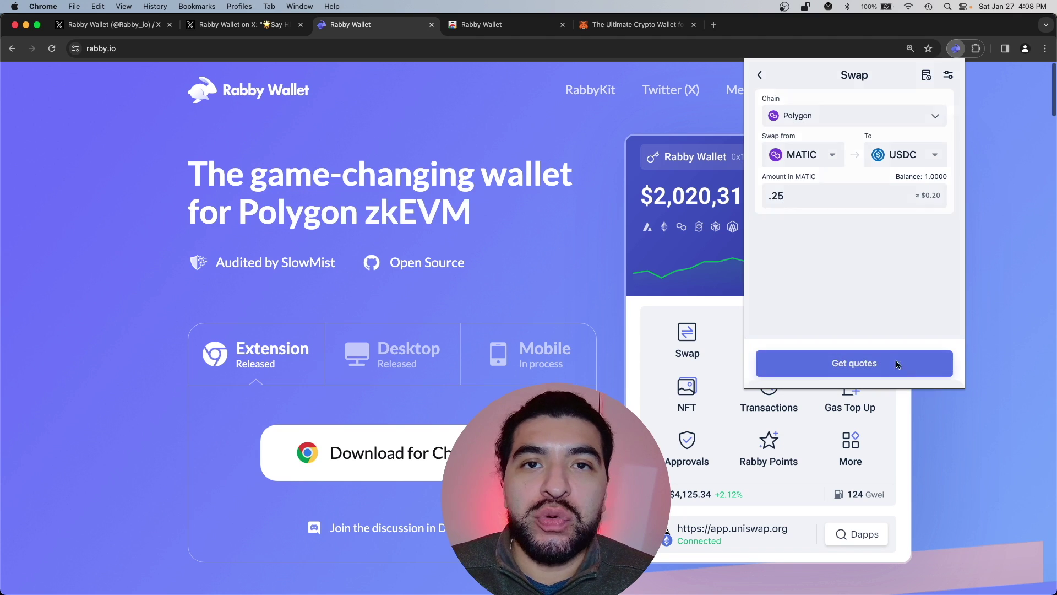
click(897, 365)
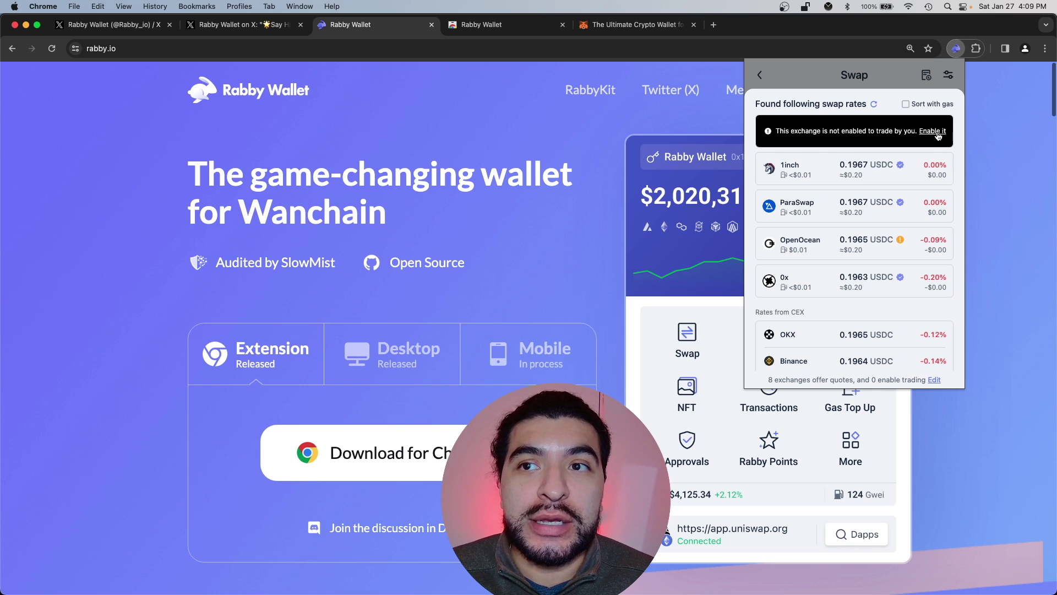
Step: Enable KyberSwap trading, accept the risks, and select its 0.1967 USDC quote
click(936, 132)
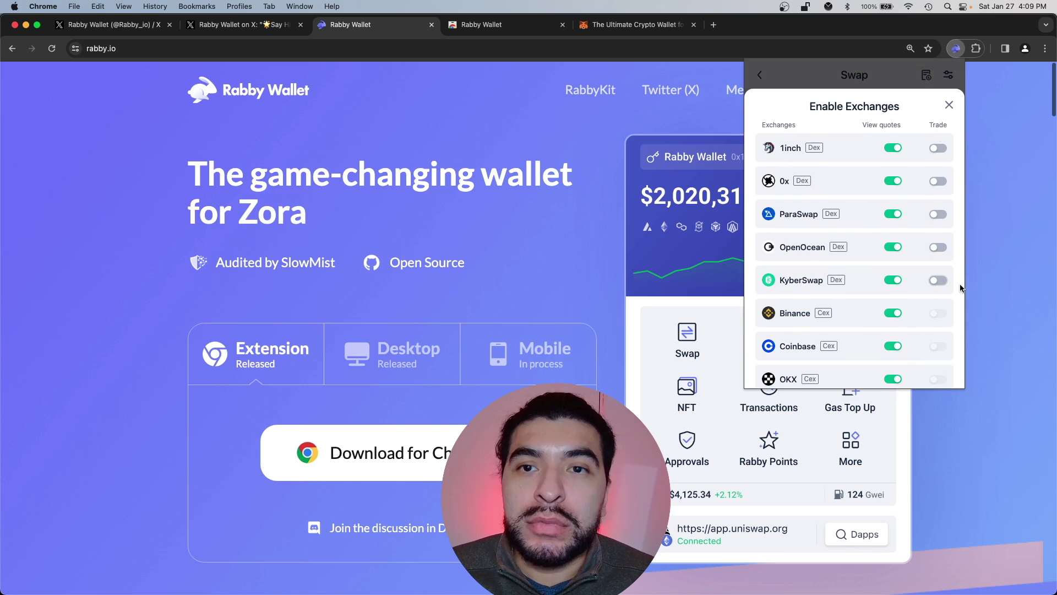
click(938, 281)
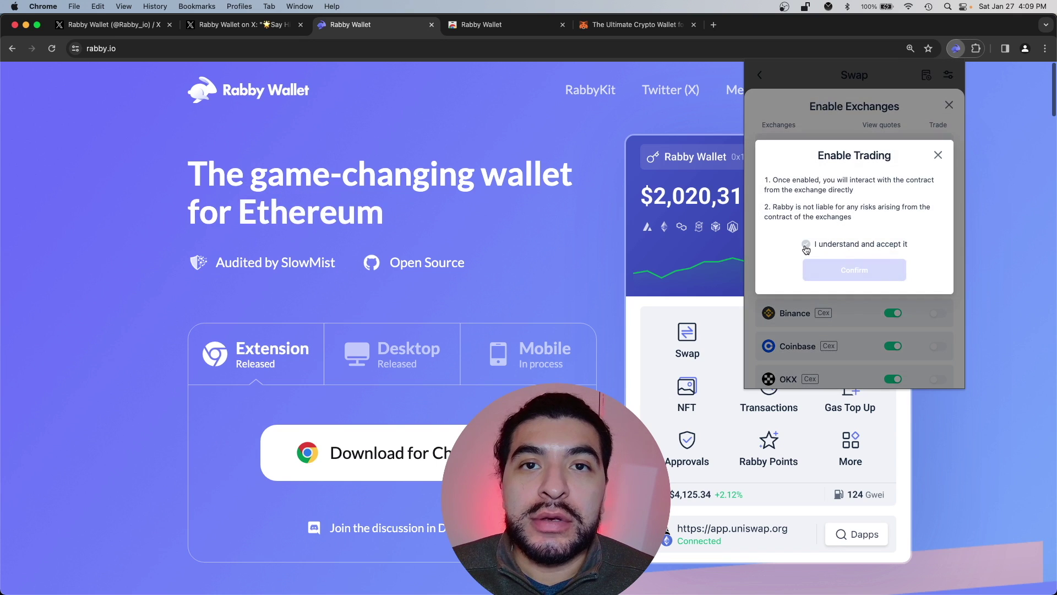
click(806, 244)
click(851, 271)
click(949, 105)
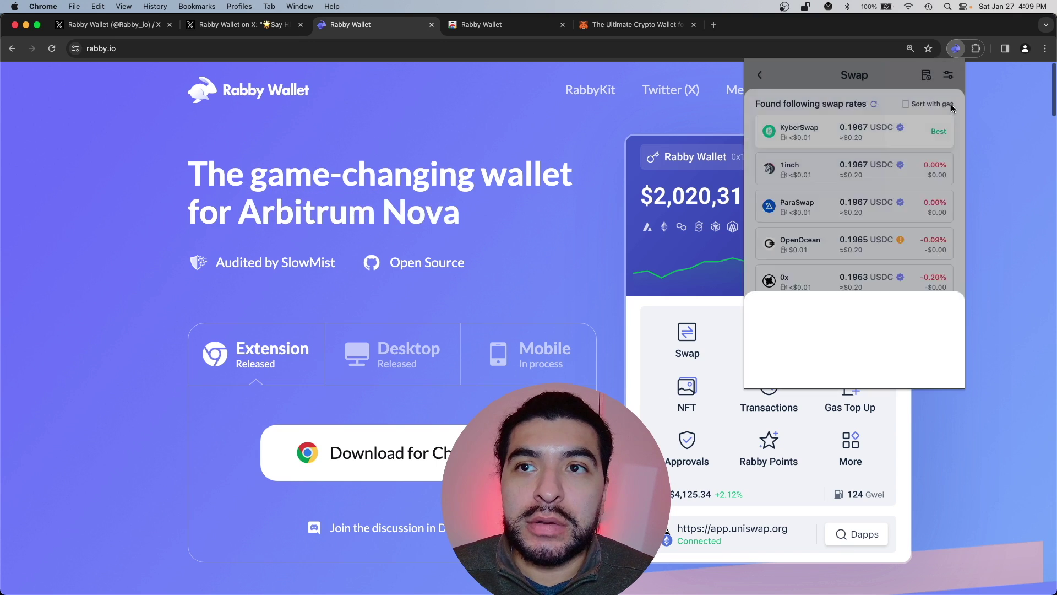
click(914, 143)
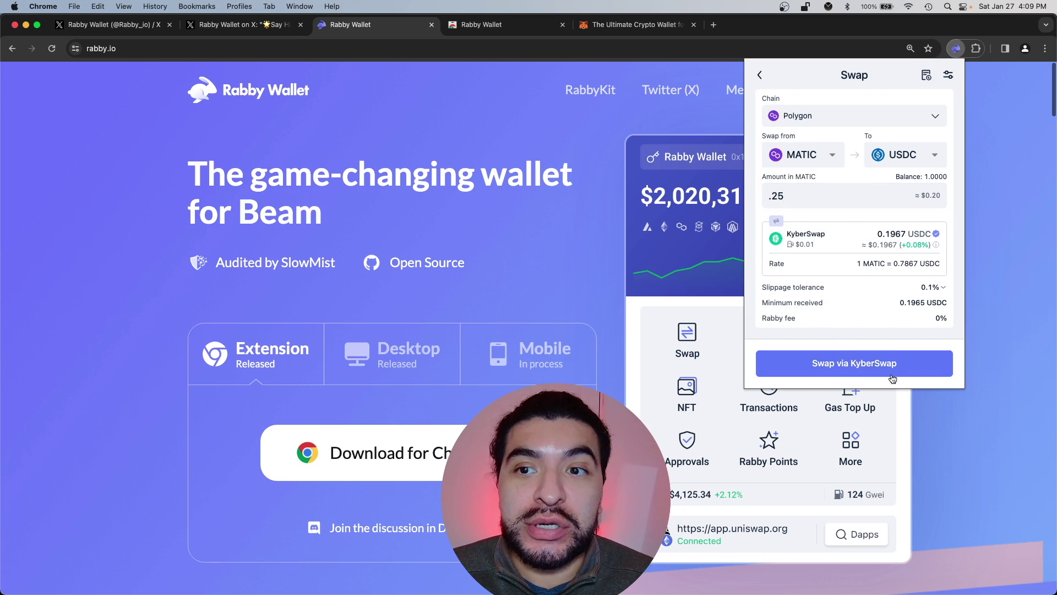
Step: Submit the swap via KyberSwap, choose Standard gas, then sign and confirm it
click(854, 364)
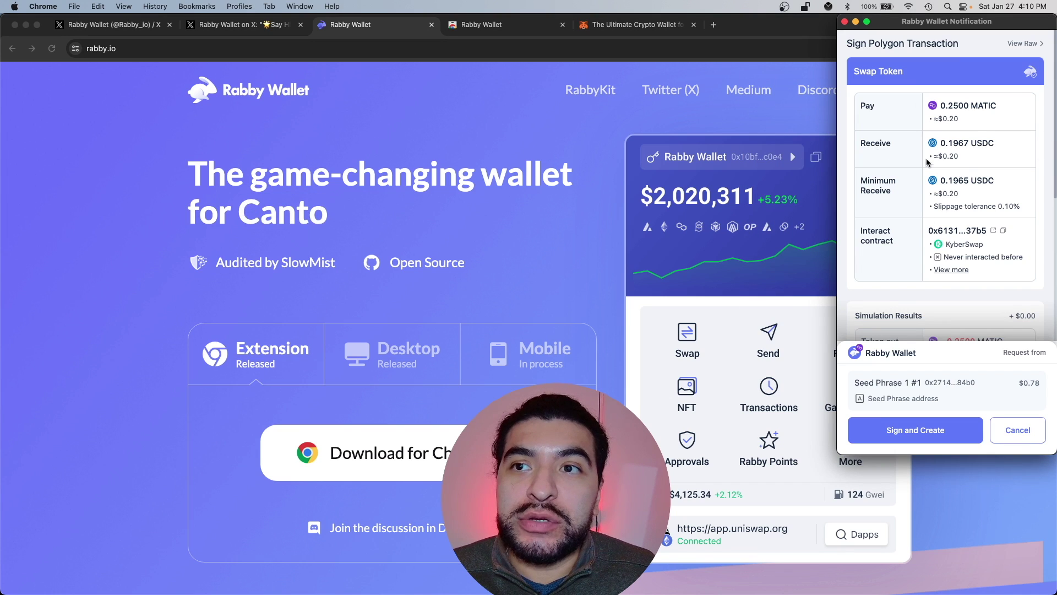
scroll(928, 162, down, 5)
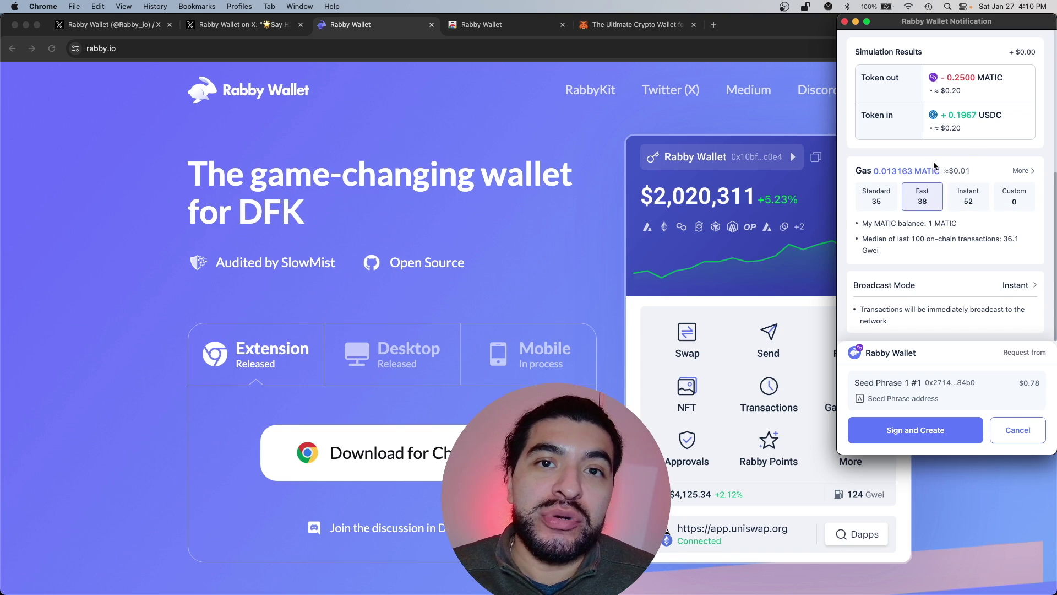
click(876, 196)
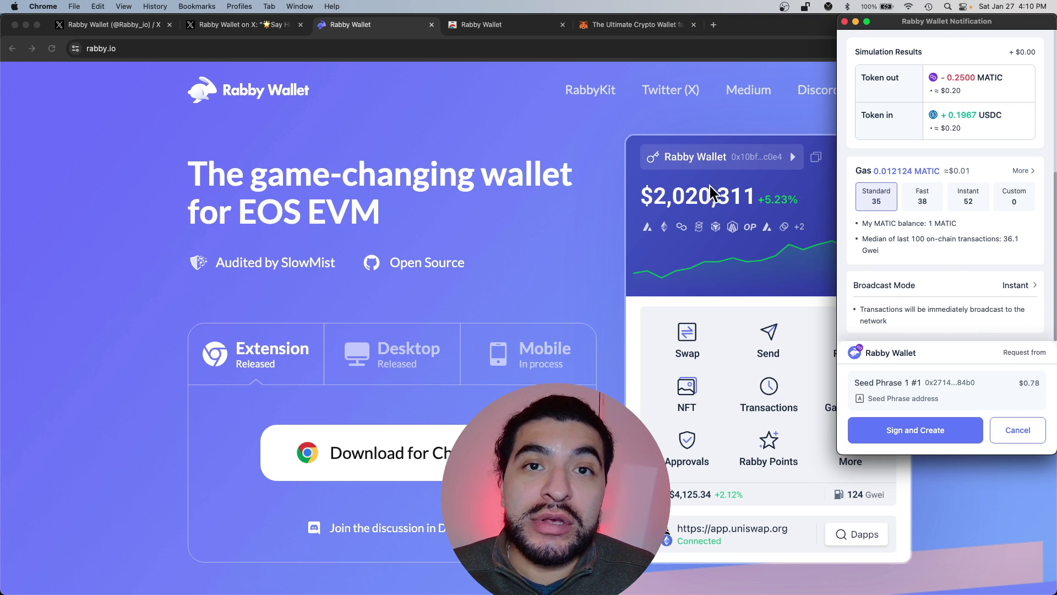
click(948, 431)
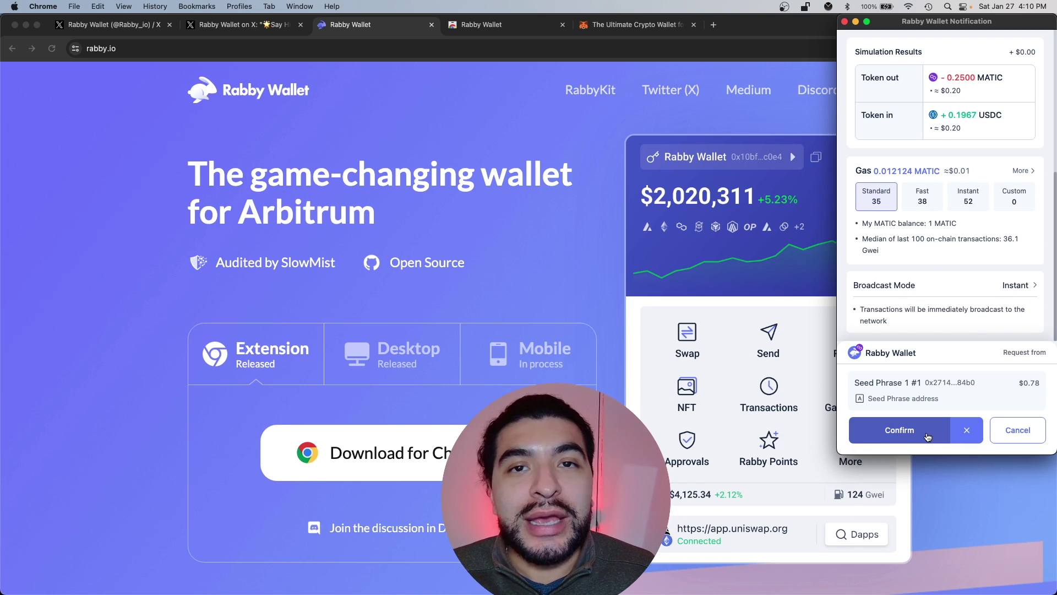
click(928, 437)
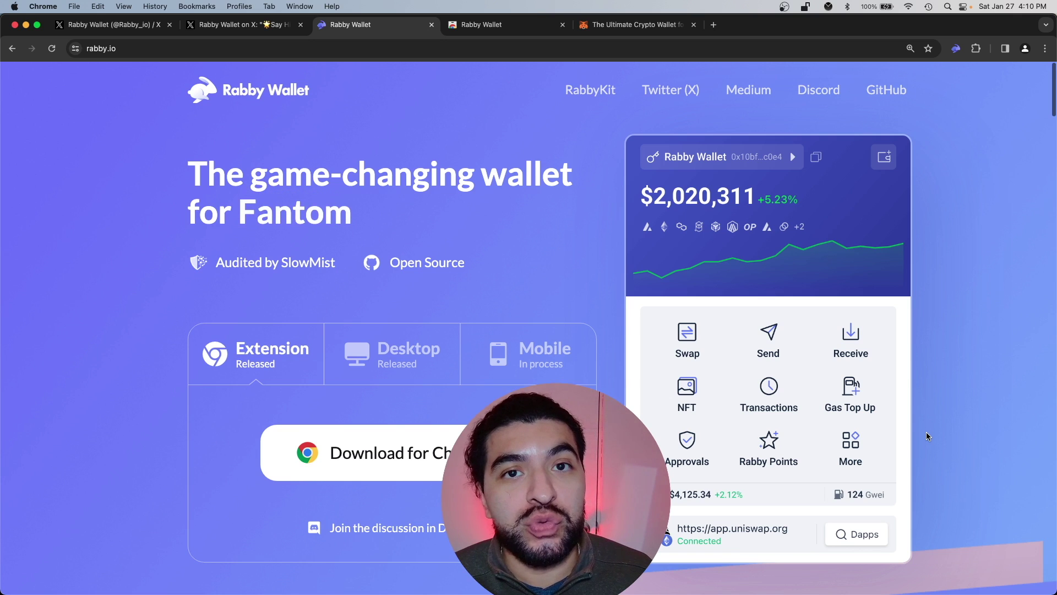
Step: Check that Rabby's token list shows 0.7379 MATIC and 0.1967 USDC, then return to the overview
click(955, 48)
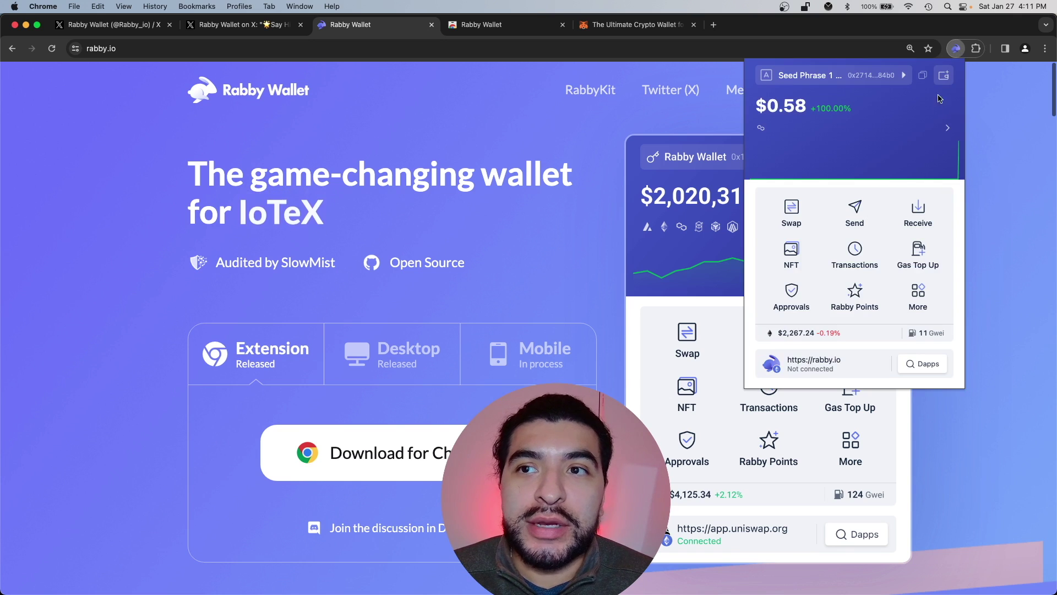
click(946, 137)
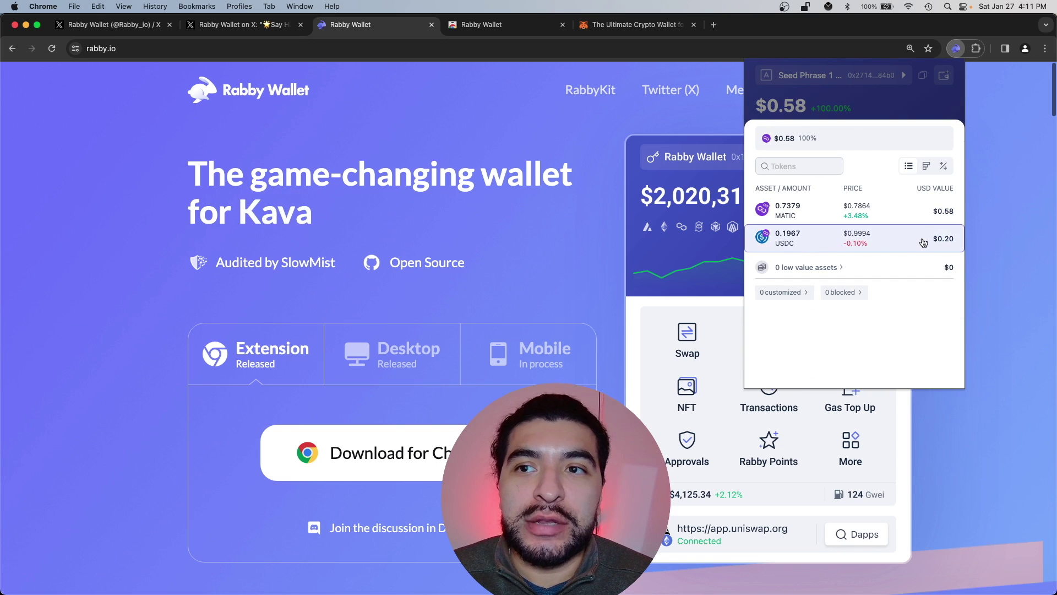
click(906, 119)
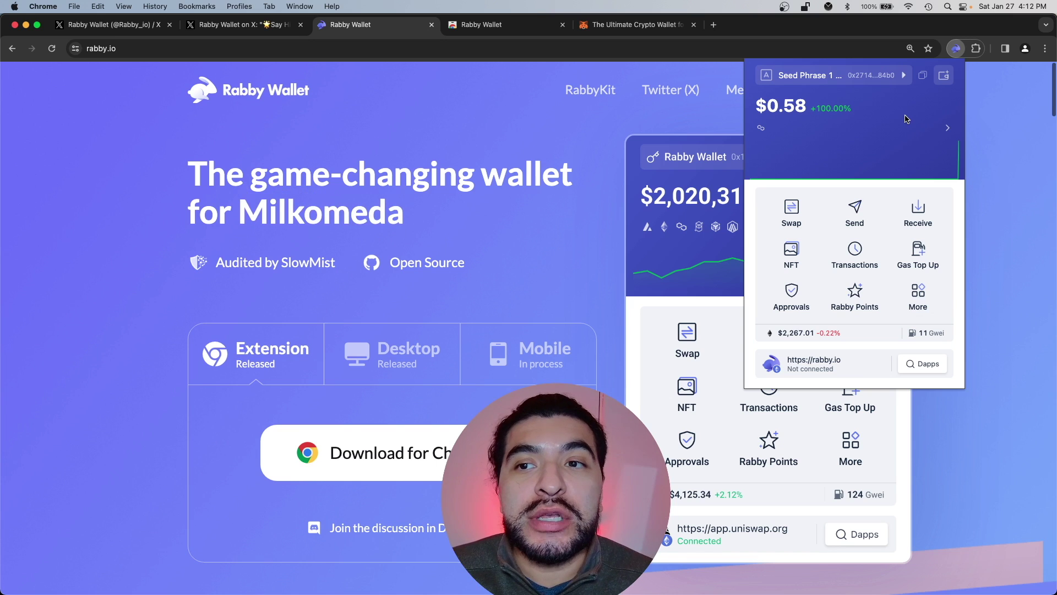
Step: Open Claim Rabby Badge from More, copy the wallet address, and open the badge page on DeBank
click(917, 297)
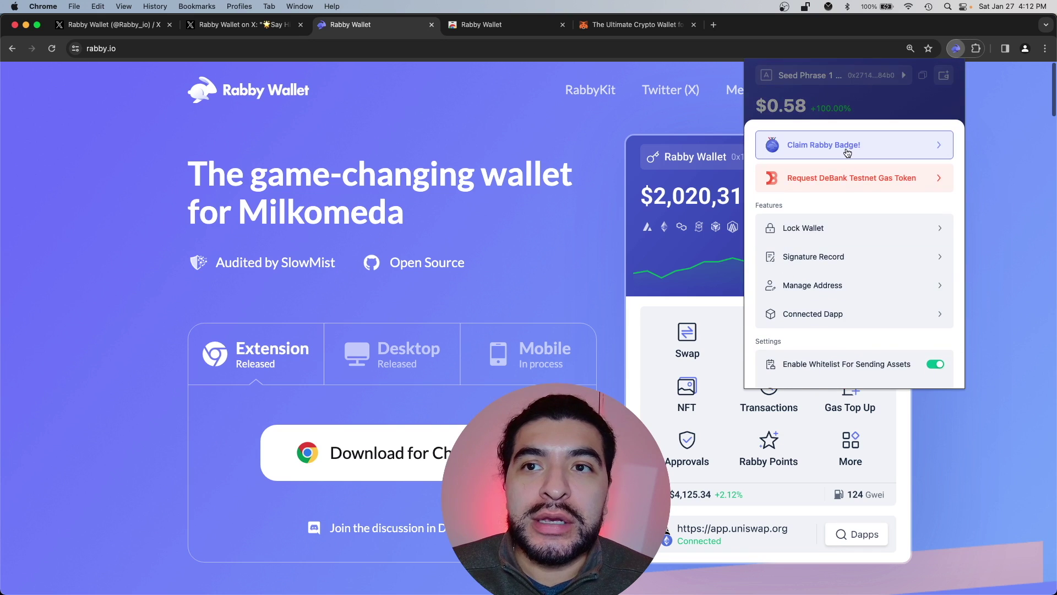
click(895, 145)
click(923, 217)
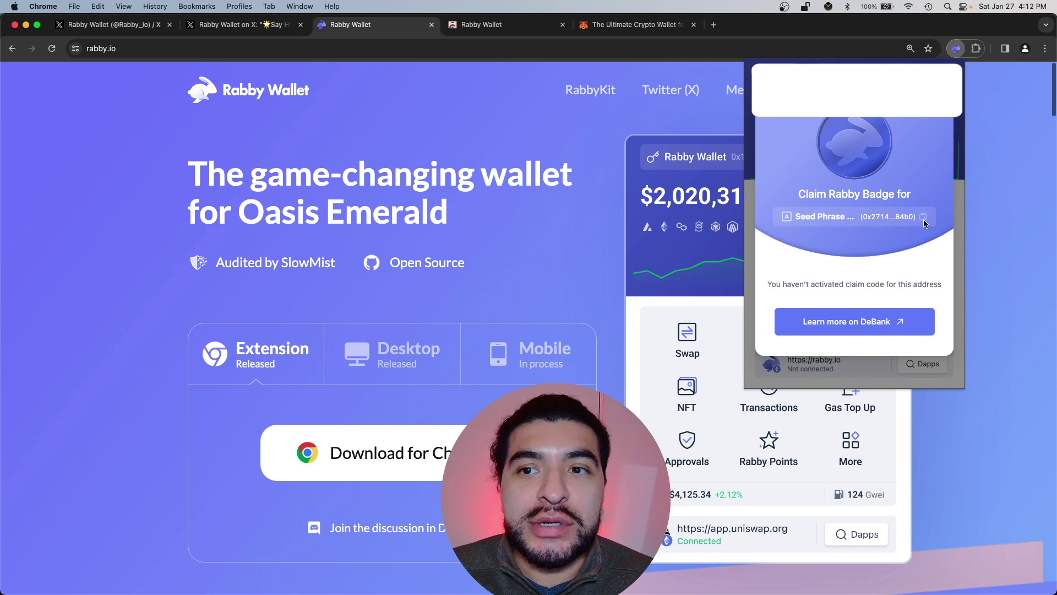
click(904, 329)
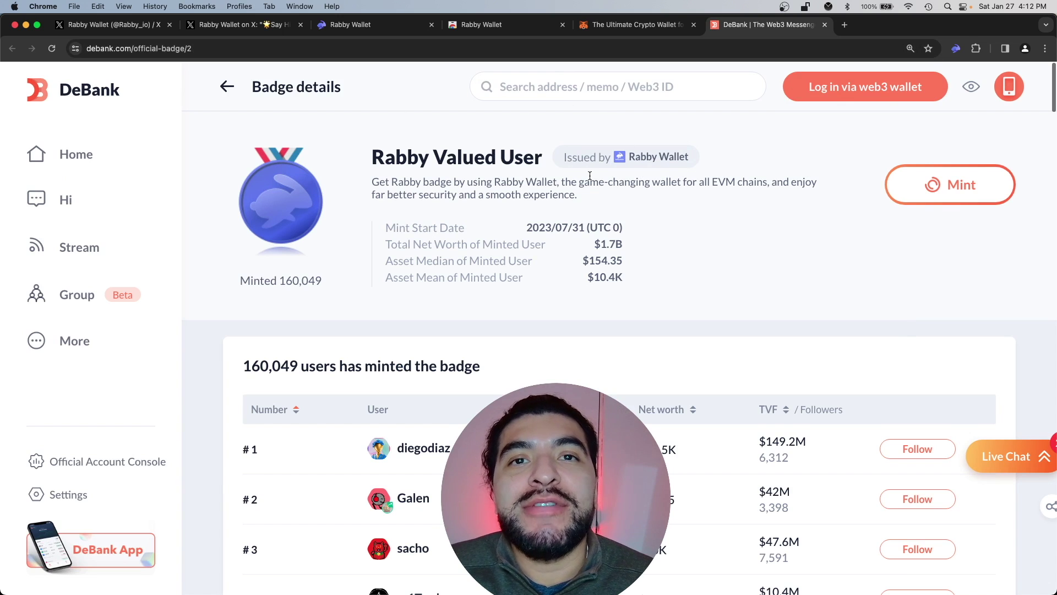
Step: Log in to DeBank with Rabby Wallet, sign the address verification, and bring up the badge's Mint instructions
click(924, 201)
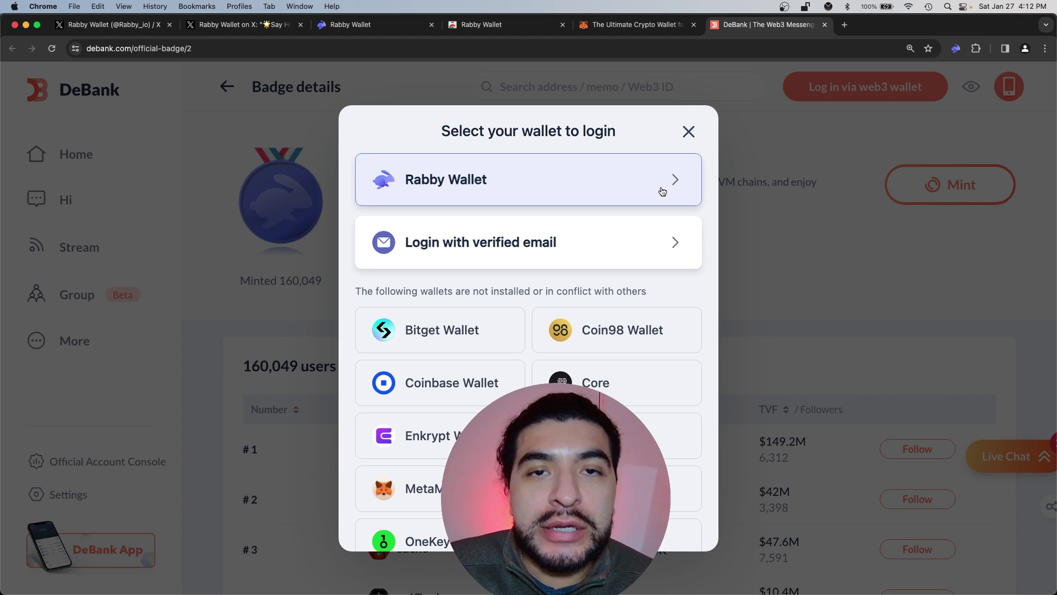
click(662, 191)
click(946, 387)
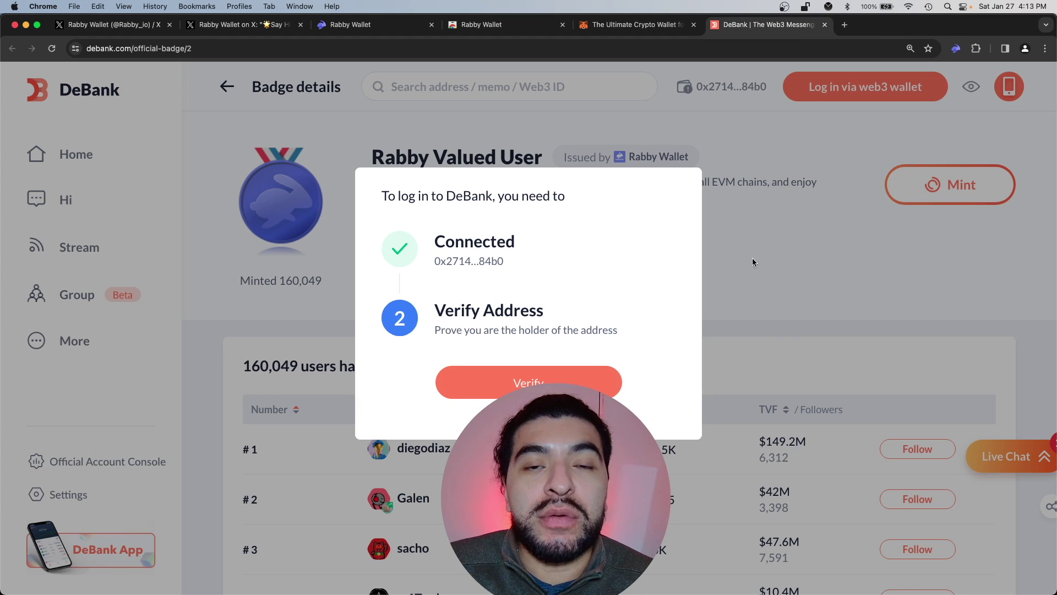
click(507, 377)
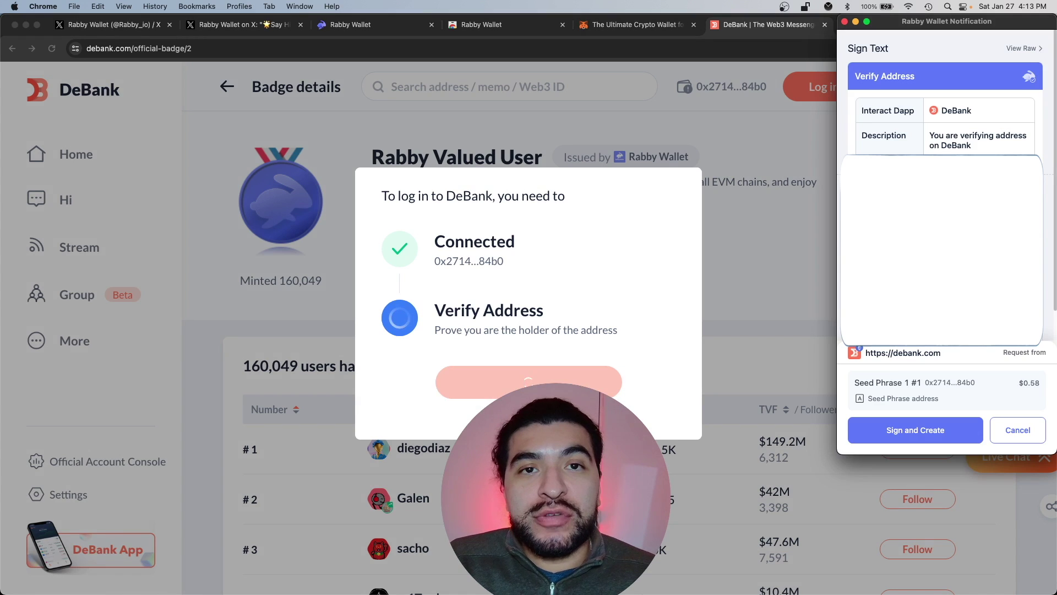
click(954, 436)
click(962, 430)
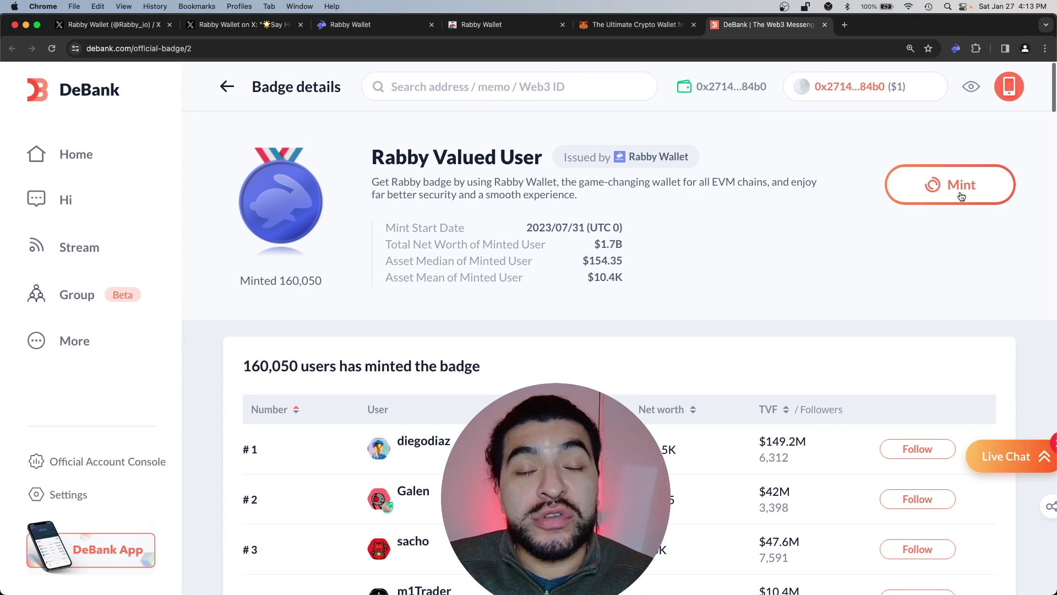
click(960, 196)
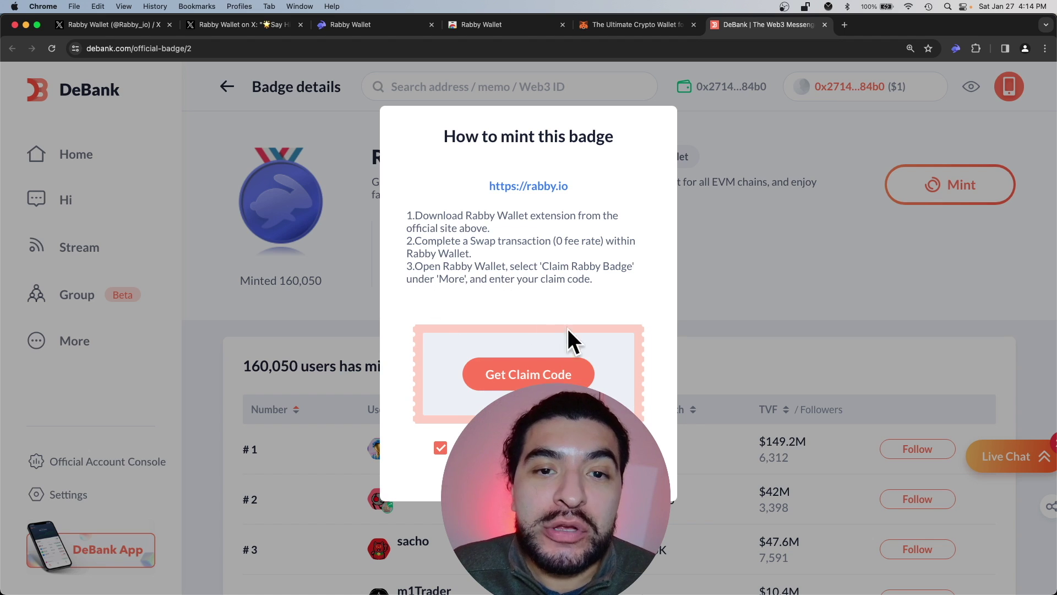
Step: Get a DeBank claim code, paste it into Rabby's Claim Rabby Badge form, and claim the badge
click(495, 385)
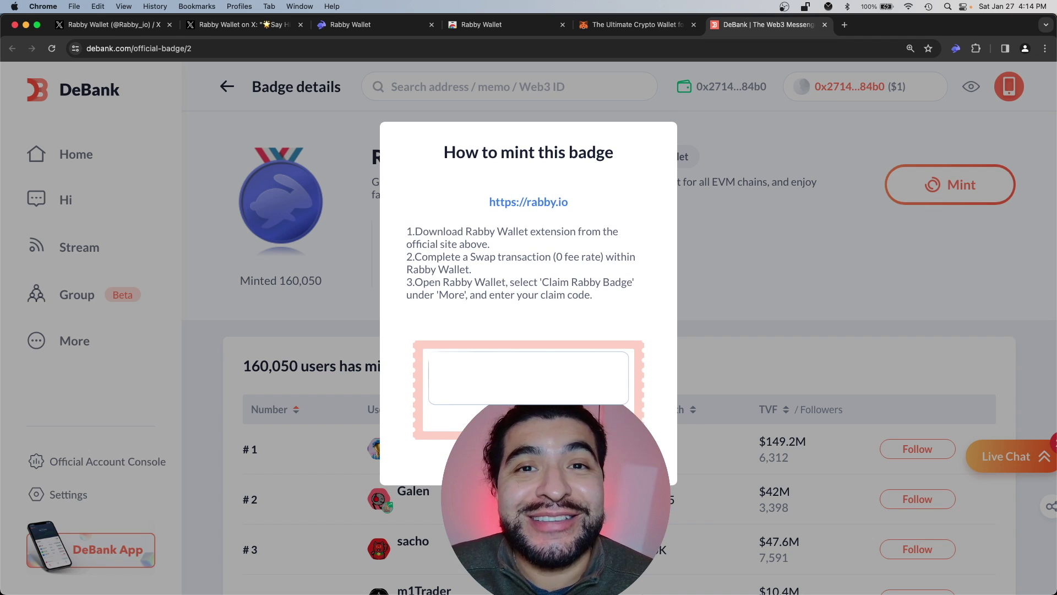
click(956, 49)
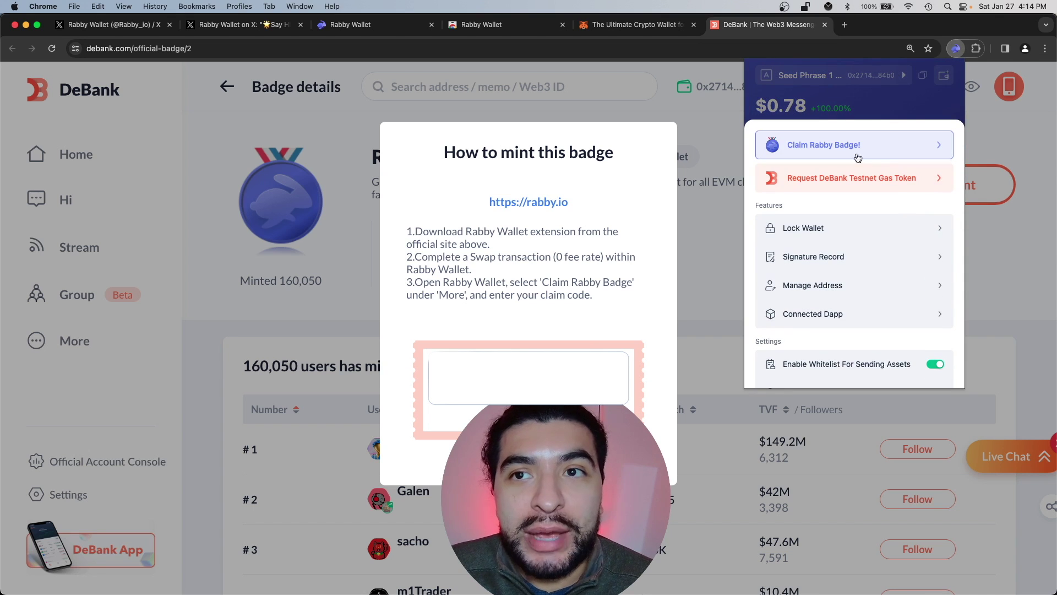
click(814, 145)
key(super+v)
click(873, 309)
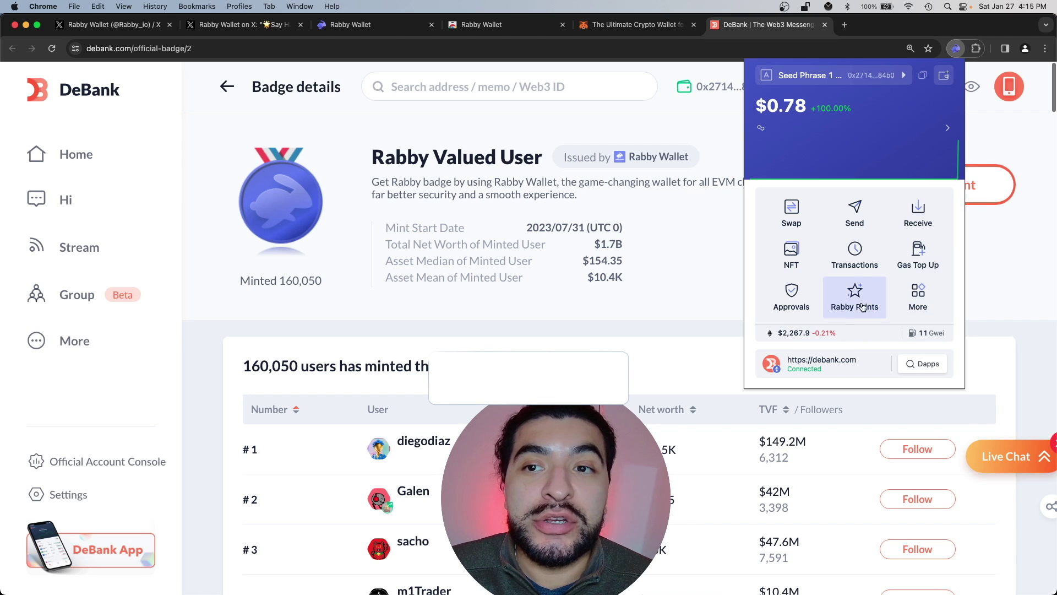
click(866, 301)
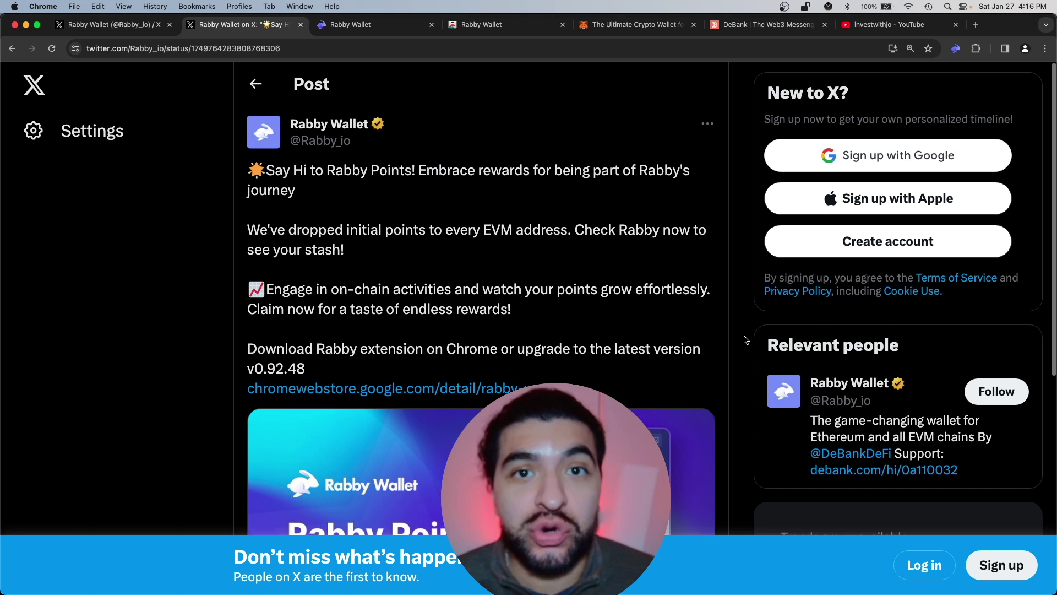
Step: Switch to the YouTube channel tab with Cmd+9
key(super+9)
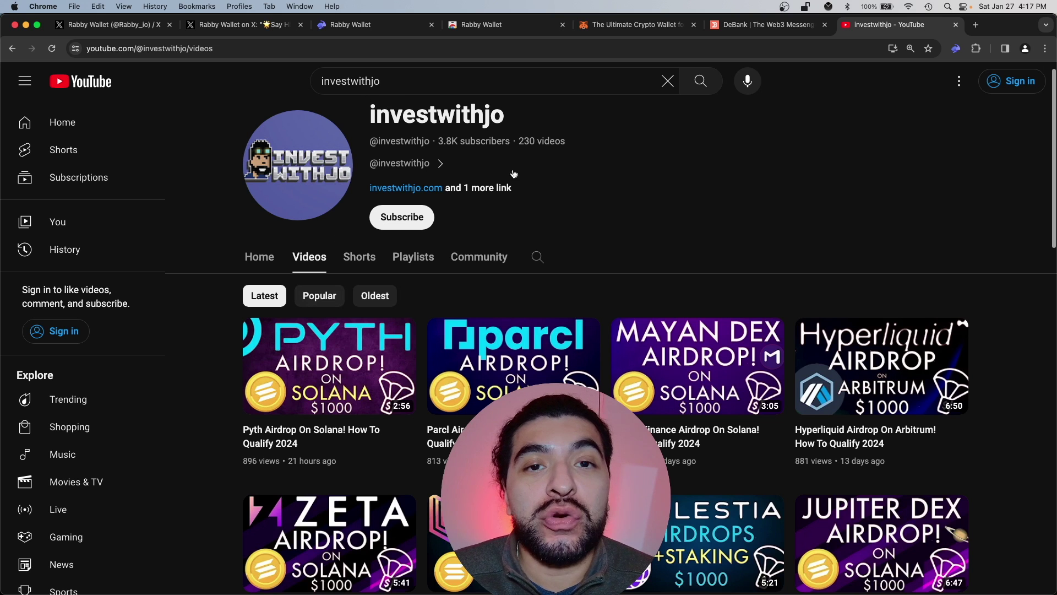